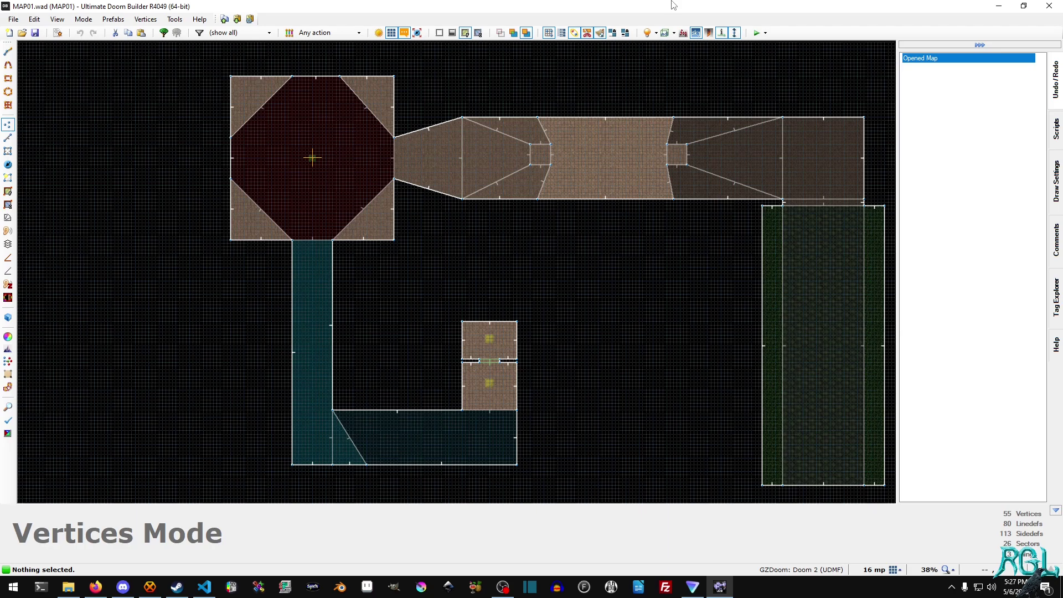
# Check the small shotgun room in 3D and look over the surrounding map layout
pyautogui.press('q')
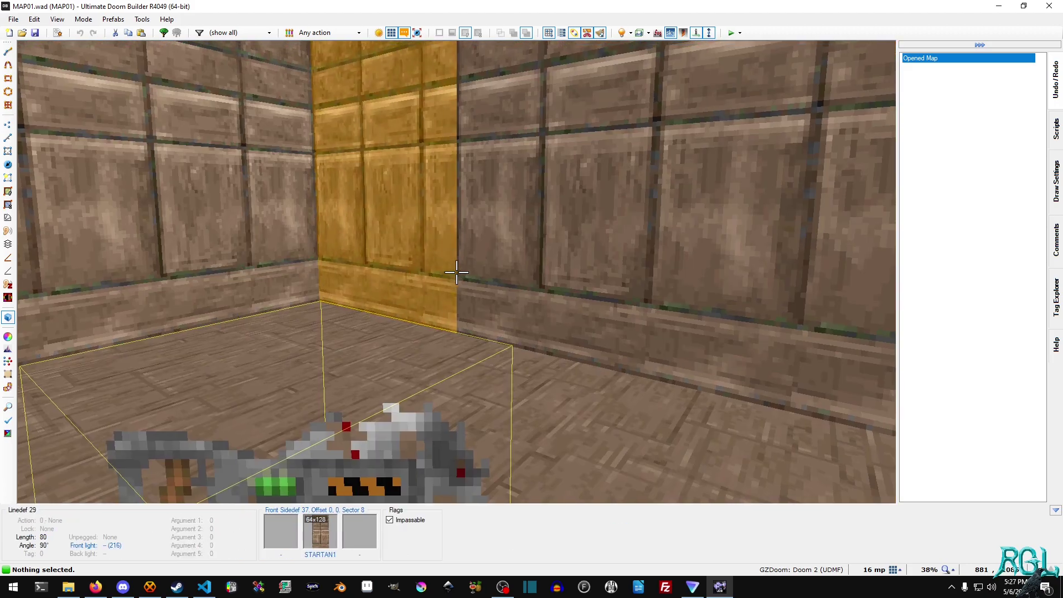
pyautogui.press('q')
pyautogui.scroll(4, 454, 244)
pyautogui.scroll(4, 460, 232)
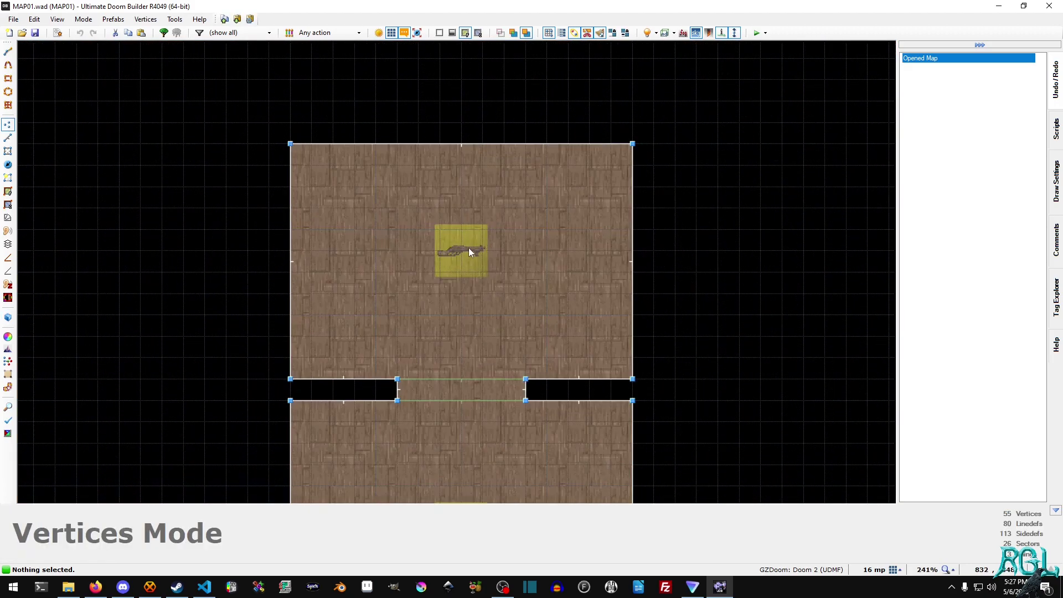
pyautogui.scroll(-4, 468, 249)
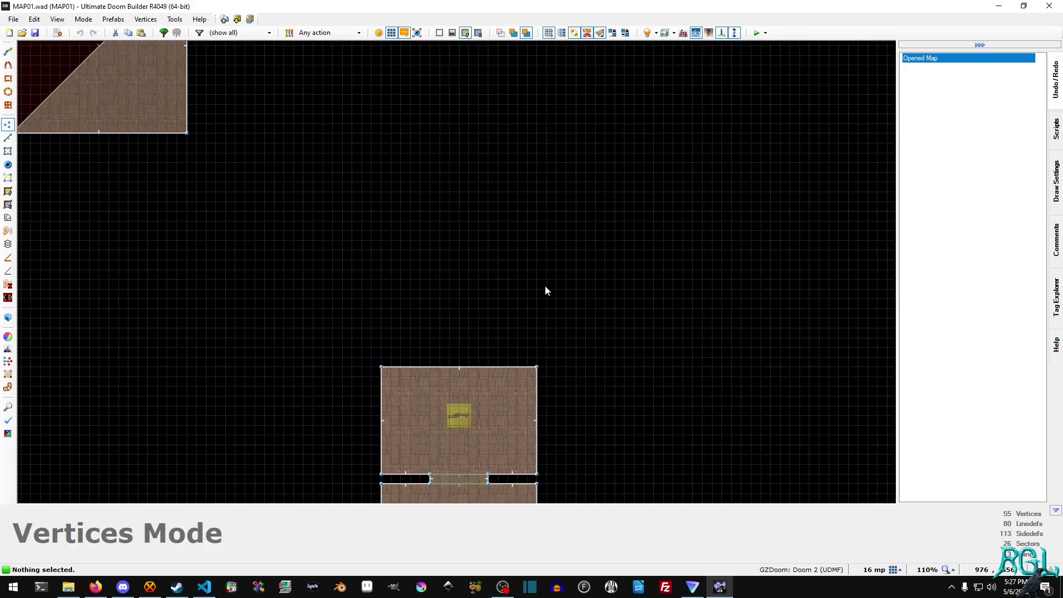
pyautogui.scroll(-4, 554, 279)
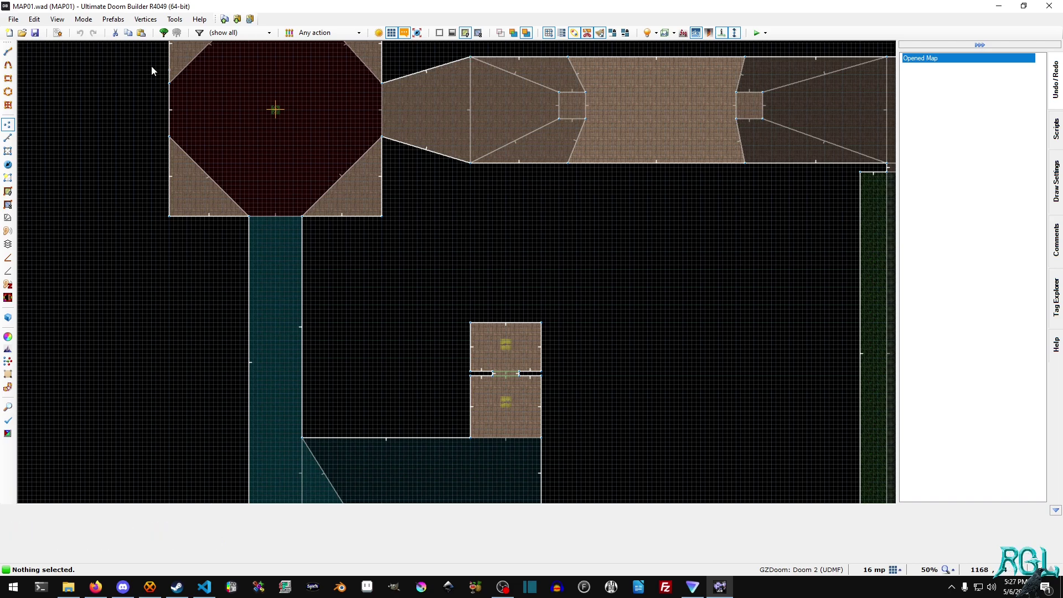
# Draw a 96 by 16 rectangular doorway sector centred on the outer top wall of the upper small room
pyautogui.scroll(4, 533, 333)
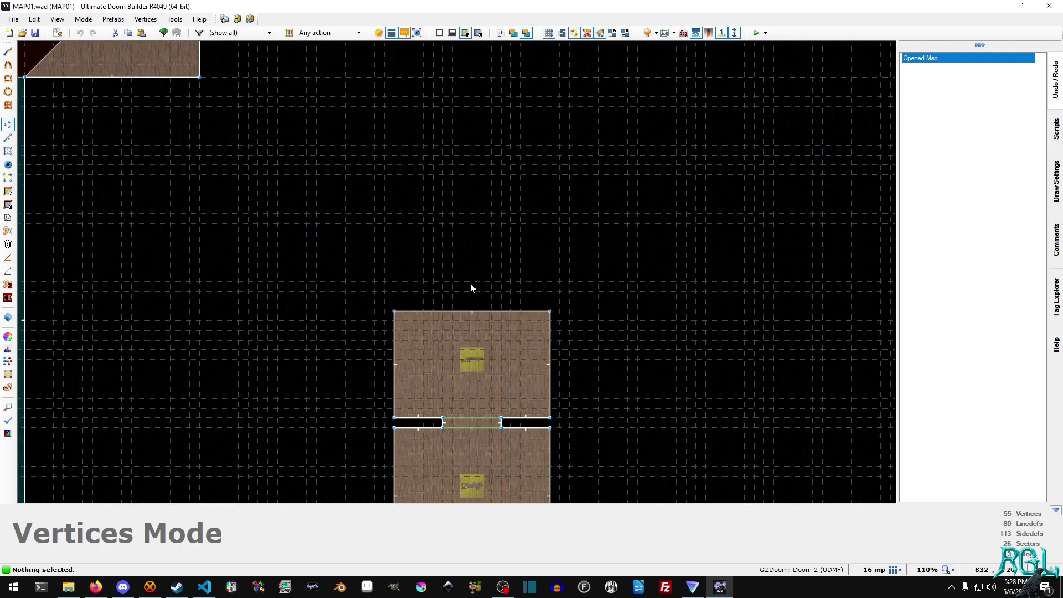
pyautogui.scroll(1, 465, 298)
pyautogui.hotkey('ctrl', 'shift', 'd')
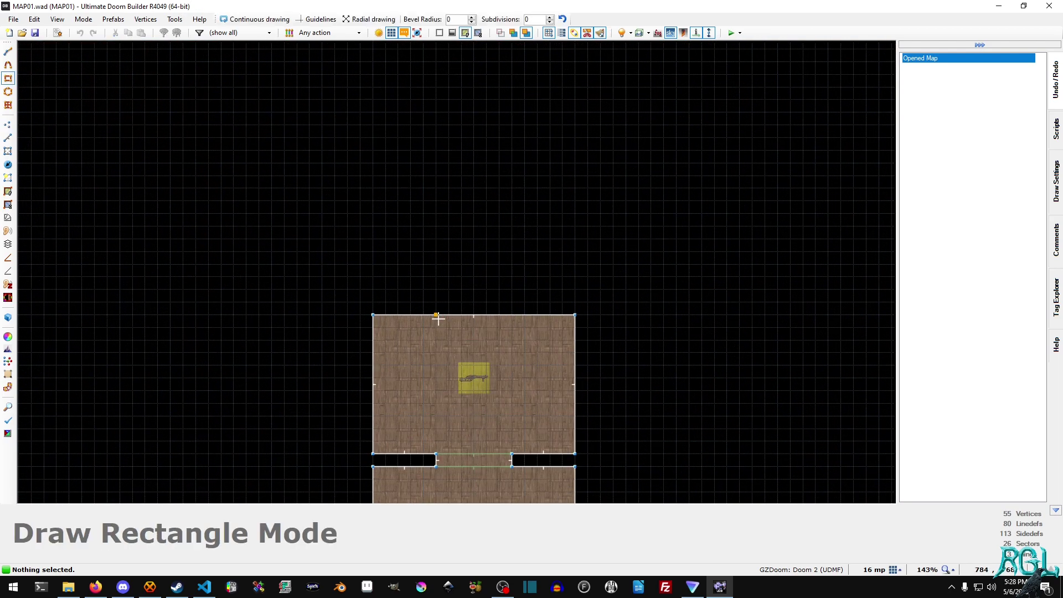
pyautogui.moveTo(438, 315)
pyautogui.mouseDown()
pyautogui.moveTo(505, 290)
pyautogui.moveTo(516, 301)
pyautogui.mouseUp()
pyautogui.click(516, 302)
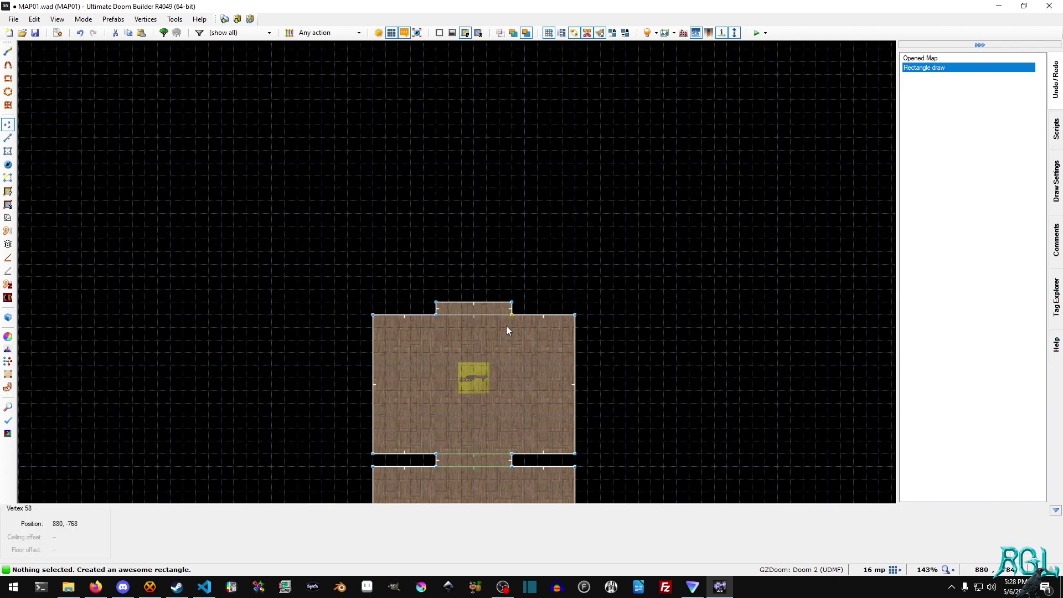
pyautogui.scroll(2, 506, 326)
pyautogui.scroll(-1, 464, 303)
pyautogui.scroll(-1, 463, 301)
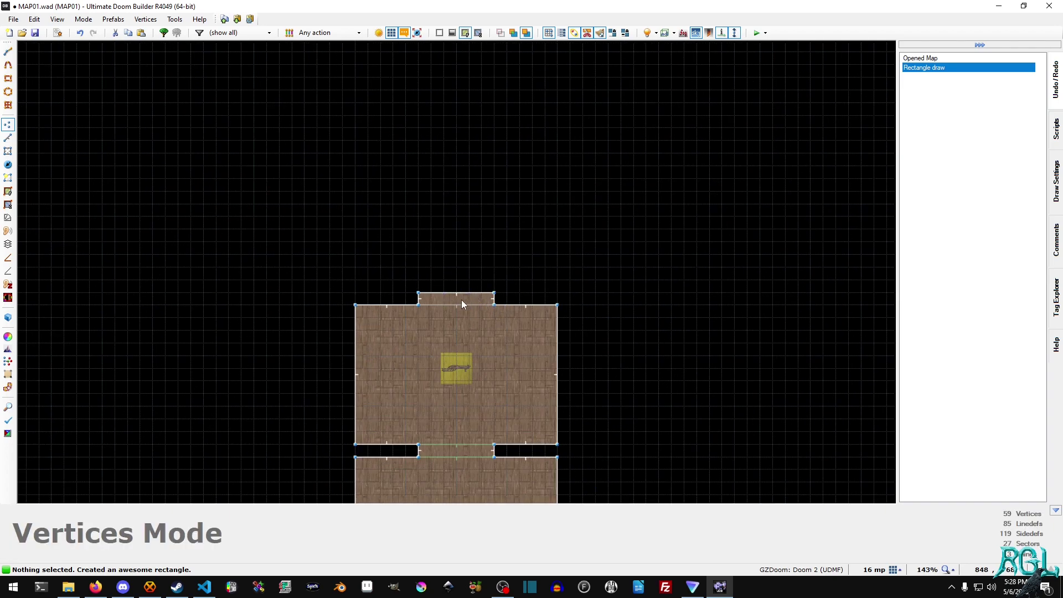
pyautogui.scroll(-2, 488, 286)
pyautogui.moveTo(557, 229); pyautogui.dragTo(531, 308, button='middle')
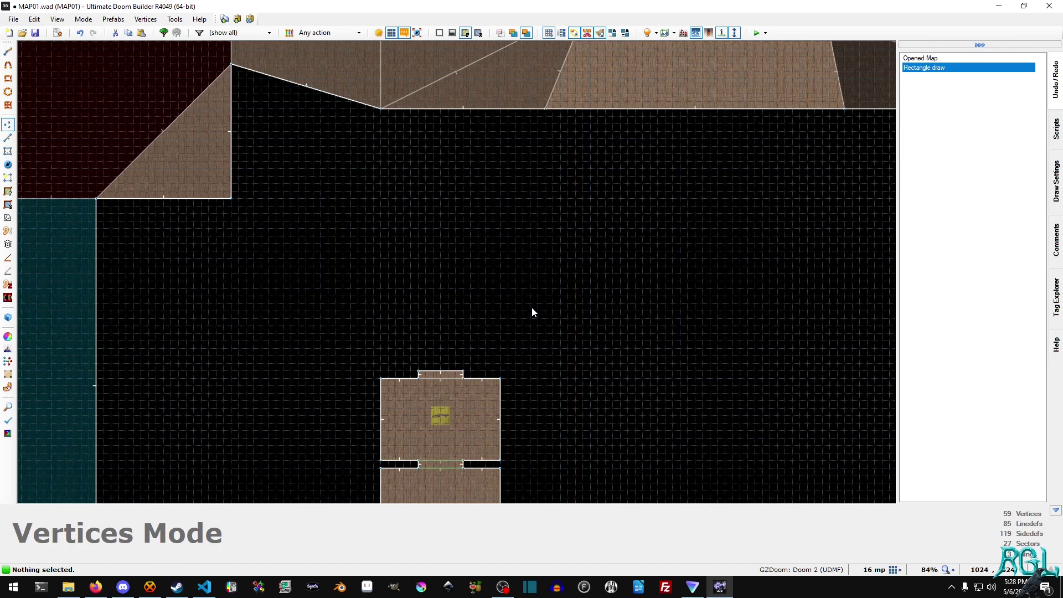
pyautogui.press('d')
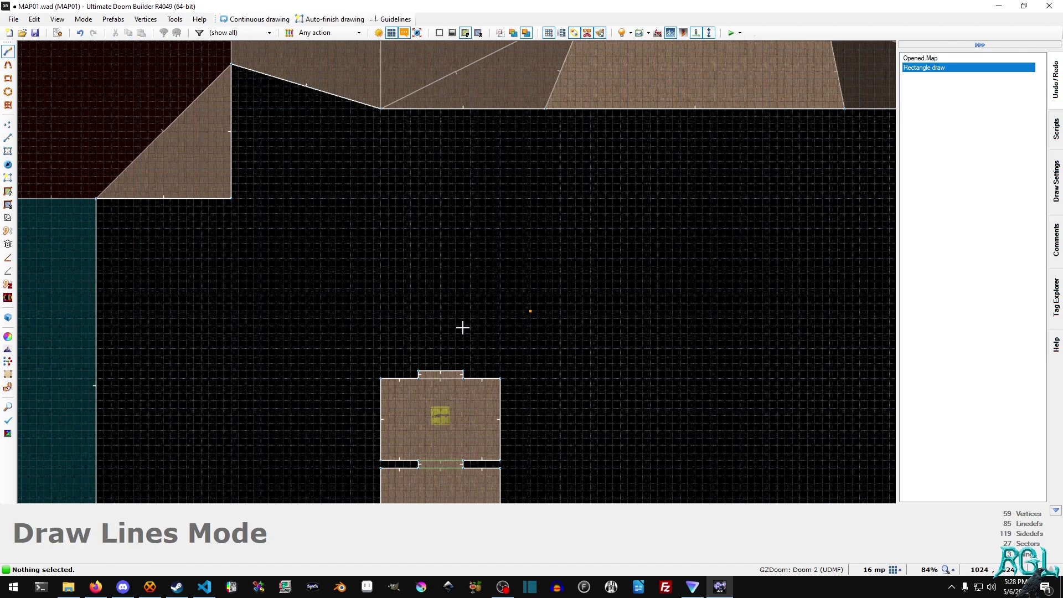
pyautogui.click(419, 372)
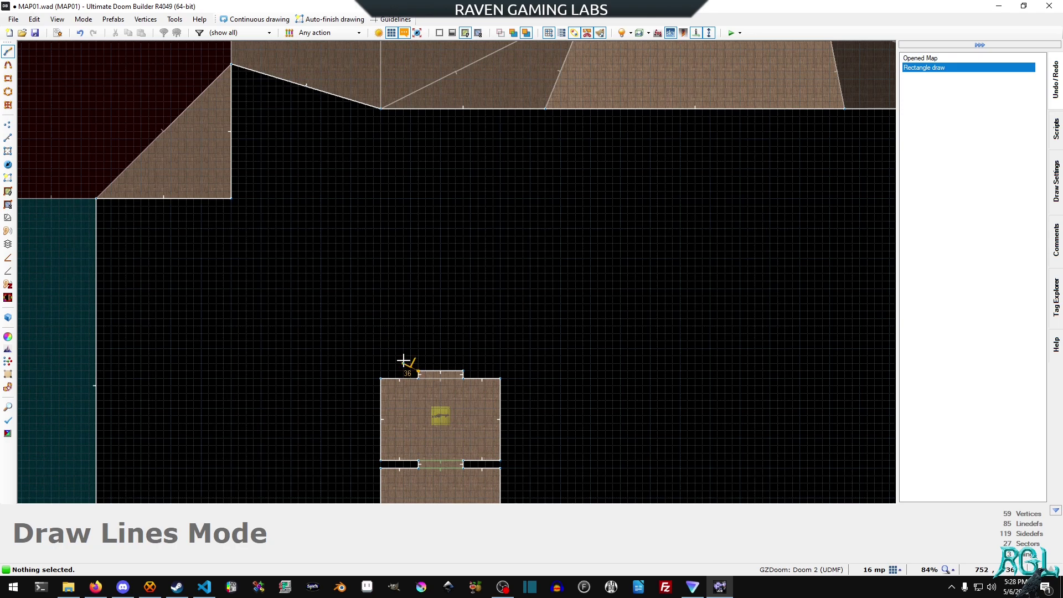
pyautogui.click(403, 349)
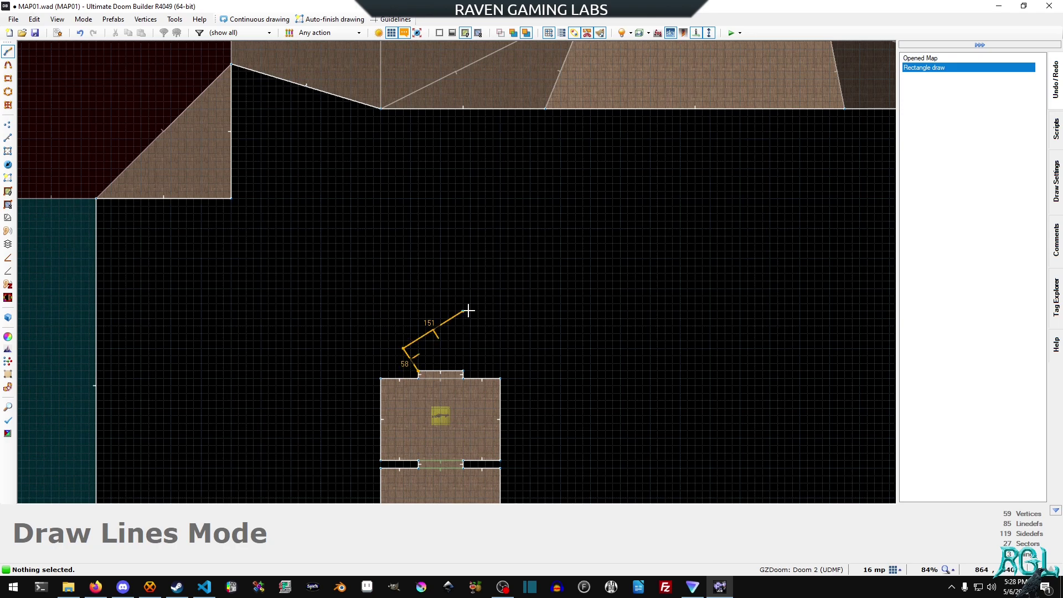
pyautogui.rightClick(475, 309)
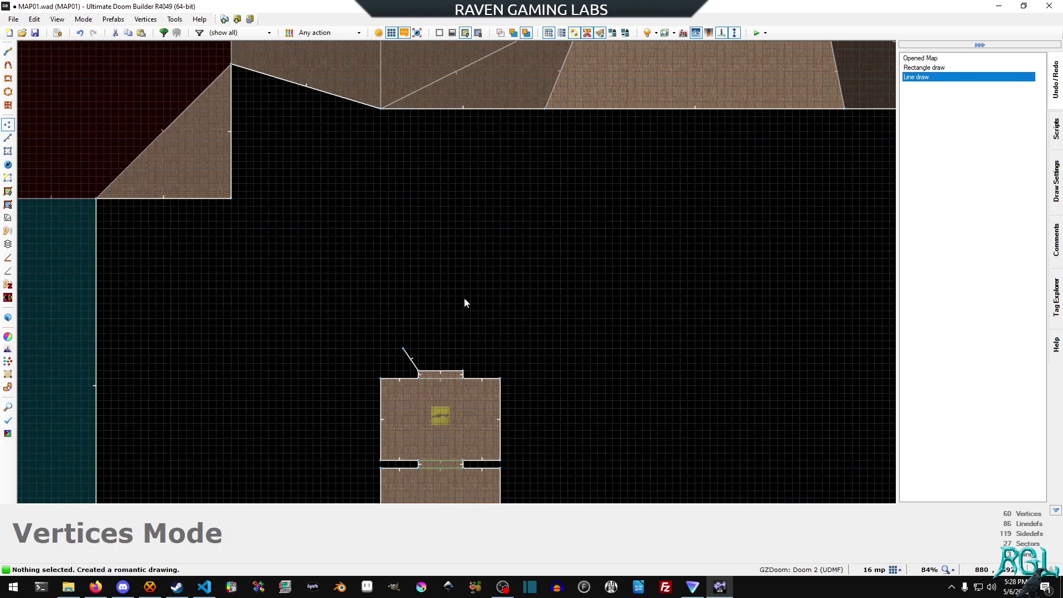
pyautogui.hotkey('ctrl', 'z')
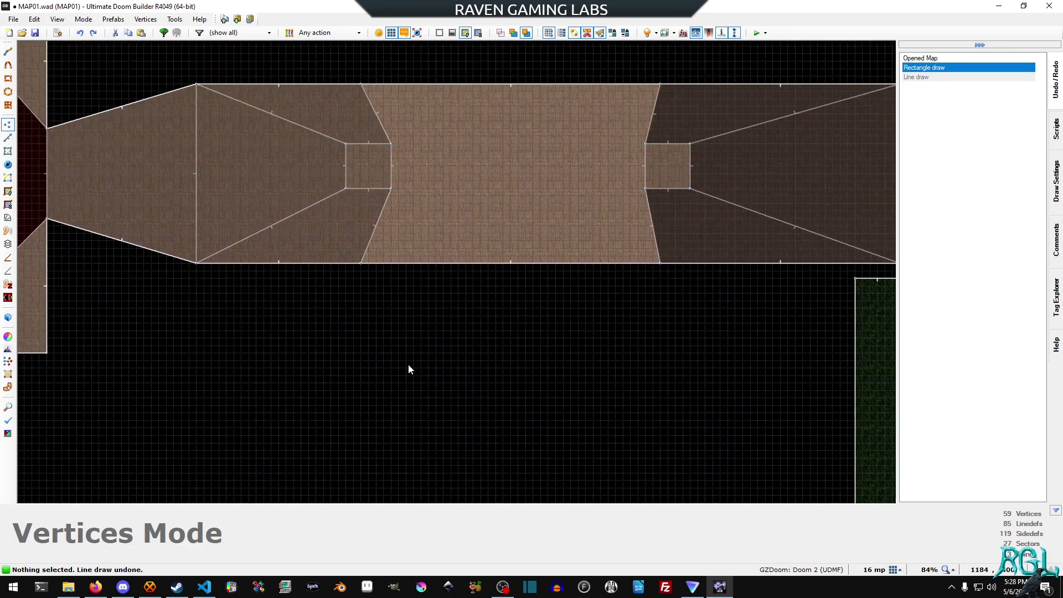
# Draw a 96 by 16 rectangular doorway sector on the lower wall of the long hall's bright middle section
pyautogui.scroll(7, 472, 253)
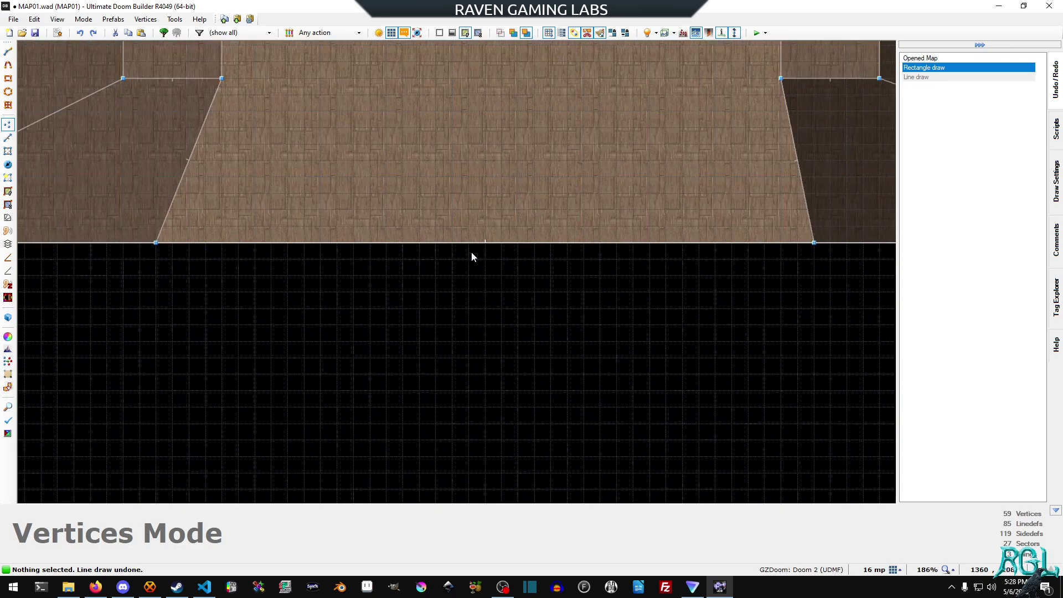
pyautogui.hotkey('ctrl', 'shift', 'd')
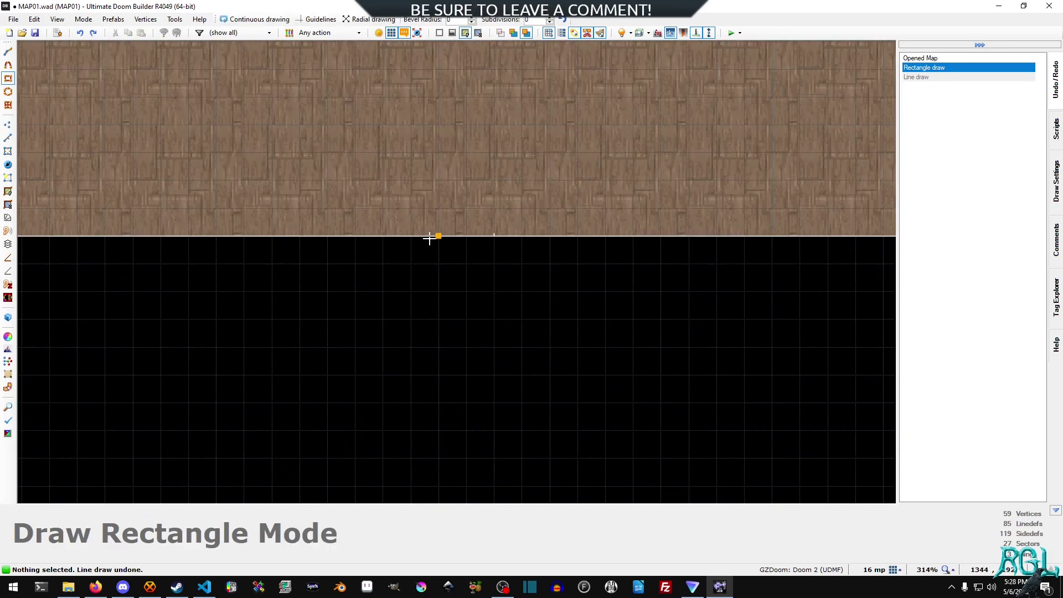
pyautogui.moveTo(408, 239); pyautogui.dragTo(583, 265)
pyautogui.scroll(-5, 560, 324)
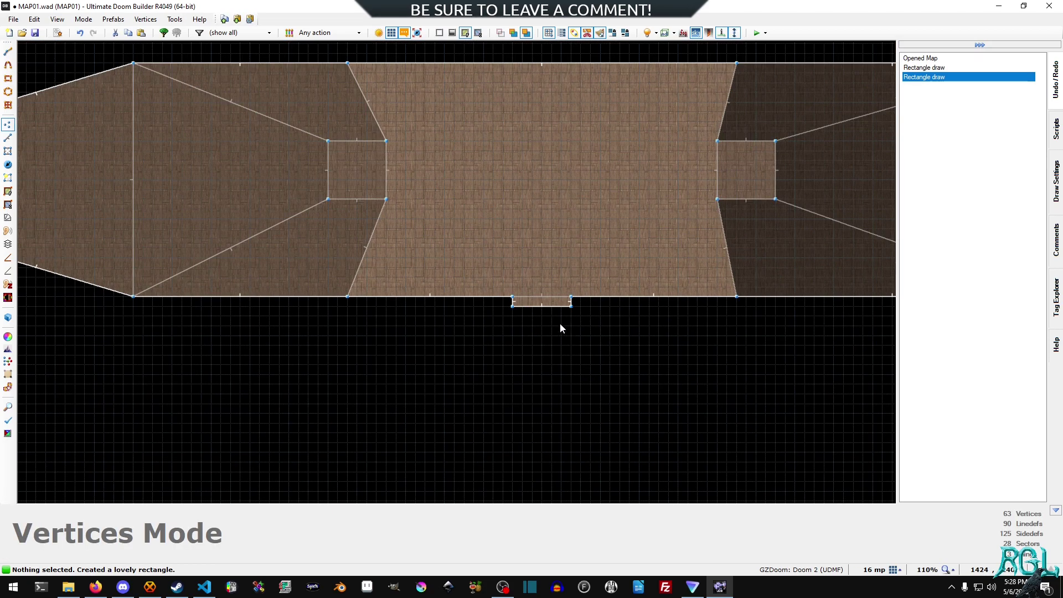
# Draw a closed, bending corridor outline that connects the small room's new doorway to the long hall's doorway
pyautogui.scroll(-2, 550, 321)
pyautogui.moveTo(540, 335); pyautogui.dragTo(592, 195, button='middle')
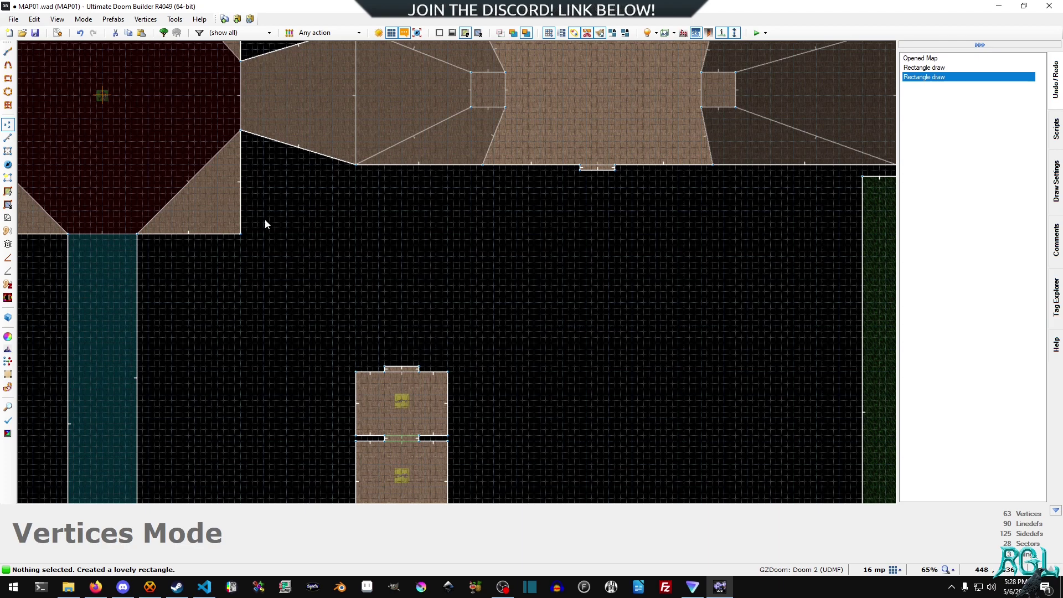
pyautogui.press('d')
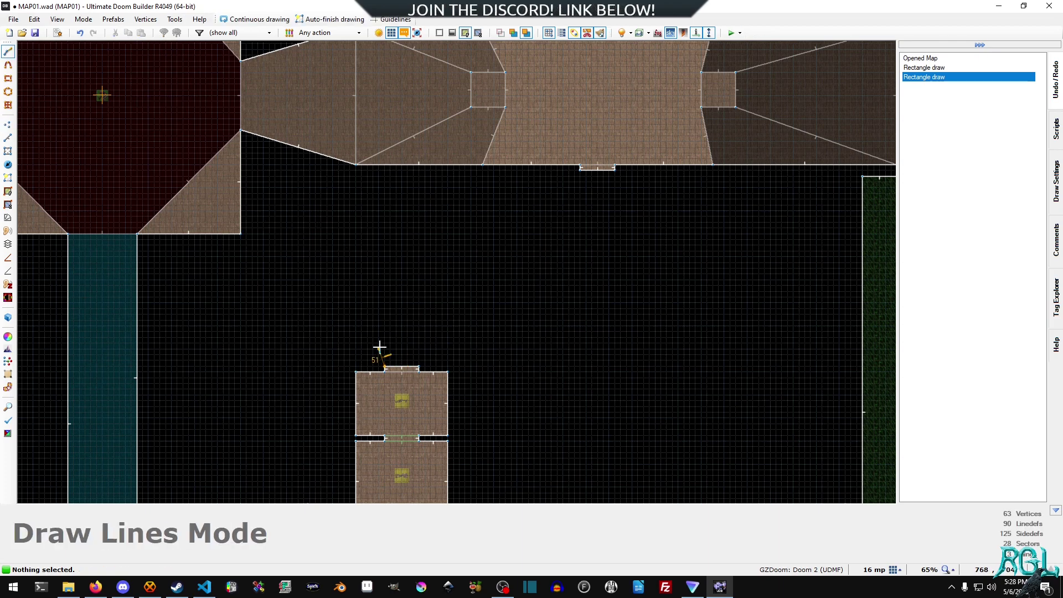
pyautogui.click(379, 347)
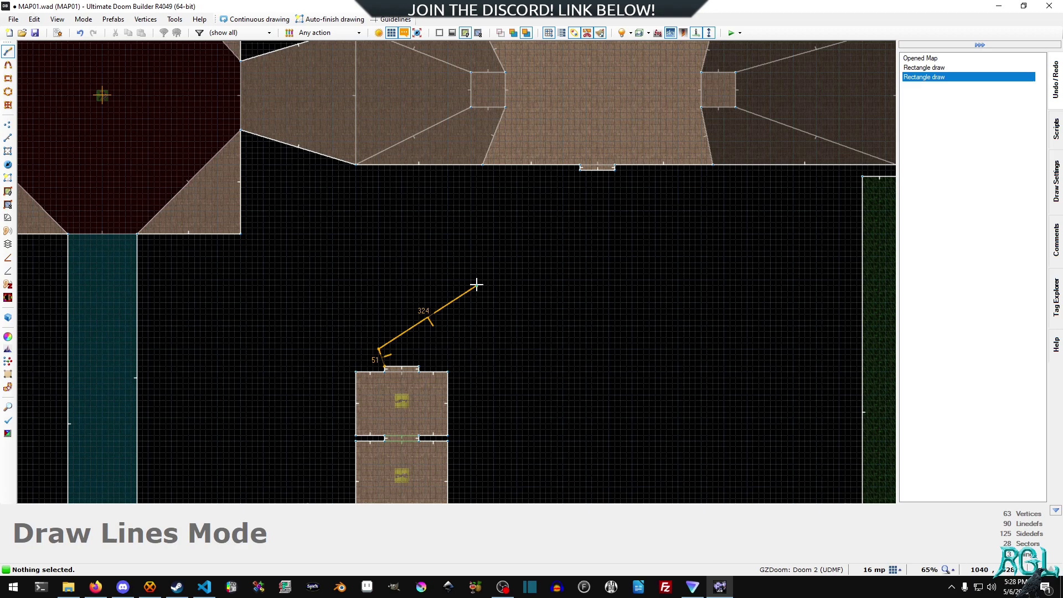
pyautogui.click(470, 279)
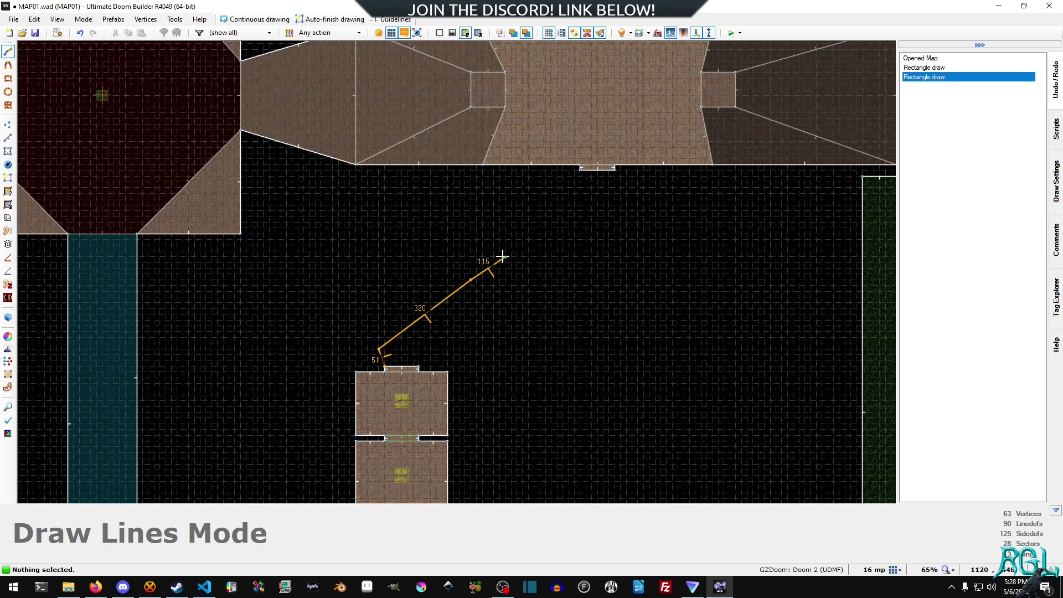
pyautogui.click(540, 211)
pyautogui.click(579, 170)
pyautogui.click(614, 170)
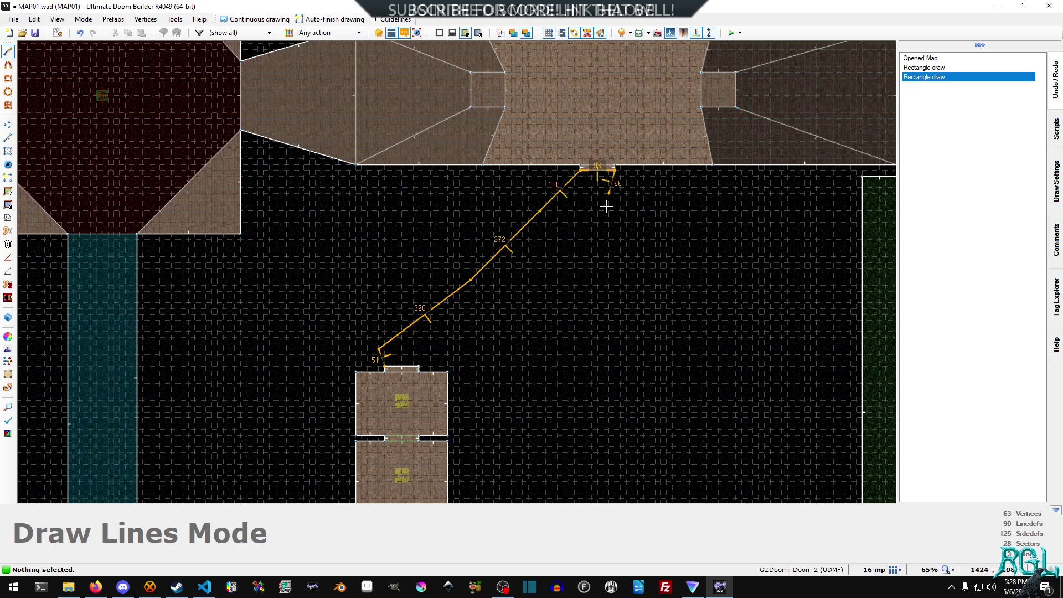
pyautogui.click(609, 210)
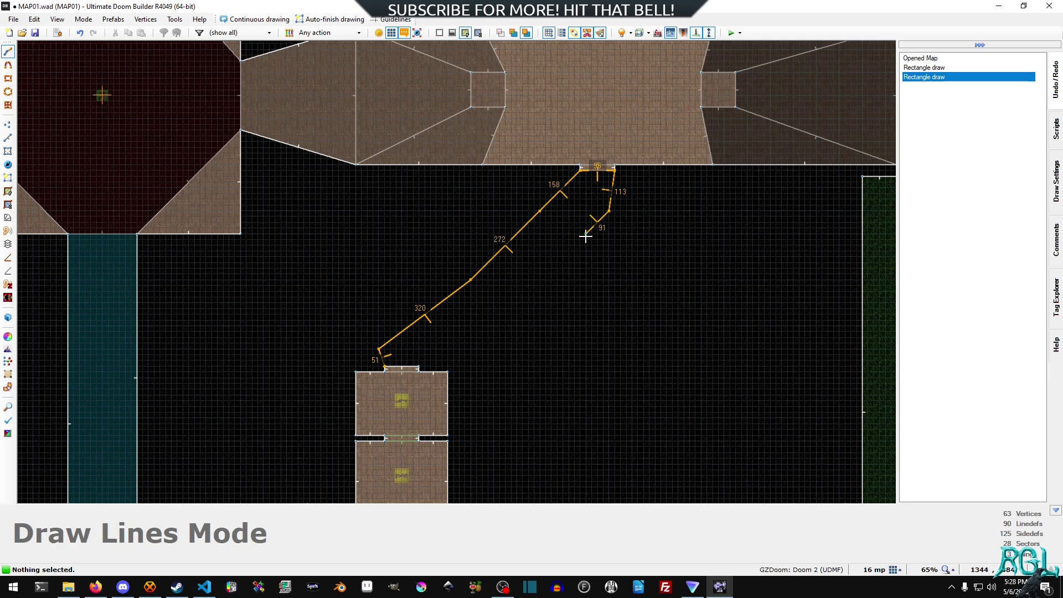
pyautogui.click(562, 257)
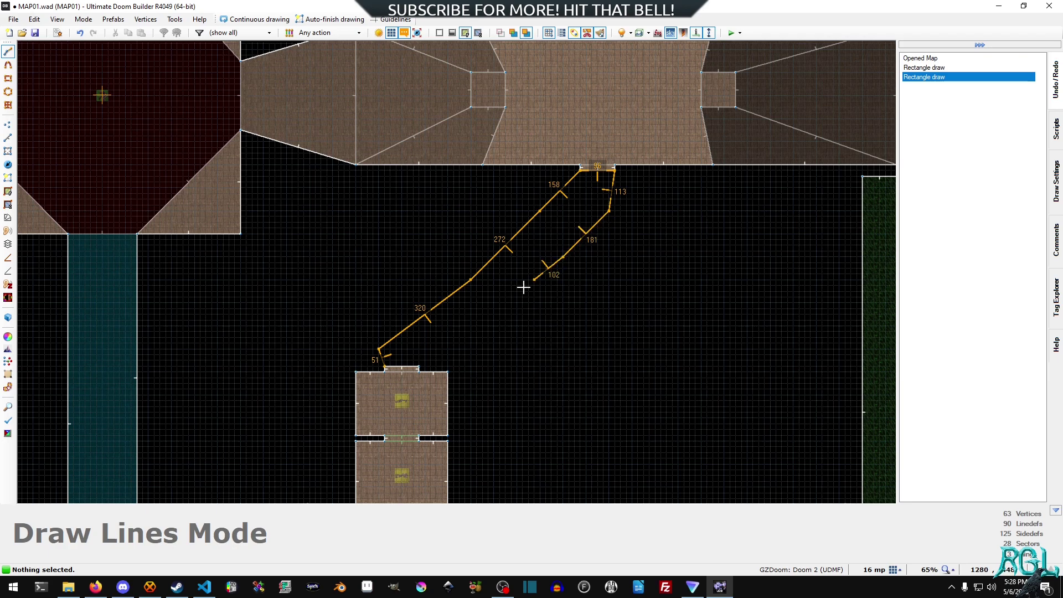
pyautogui.click(471, 326)
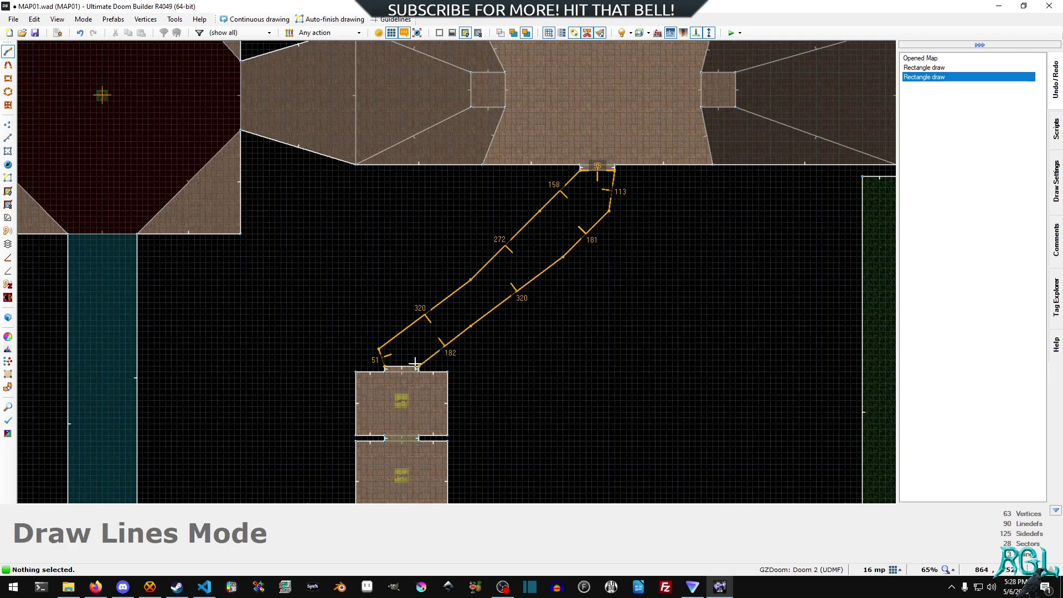
pyautogui.click(387, 364)
# In 3D view, lower the ceiling of the doorway sector at the long hall's end of the corridor to 0
pyautogui.scroll(4, 422, 364)
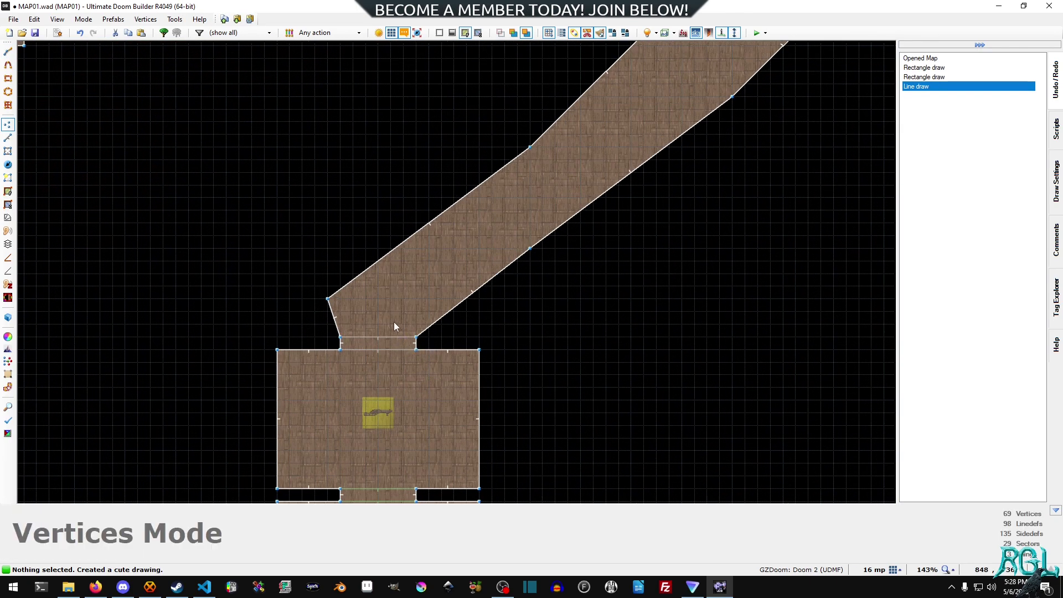
pyautogui.press('q')
pyautogui.press('s')
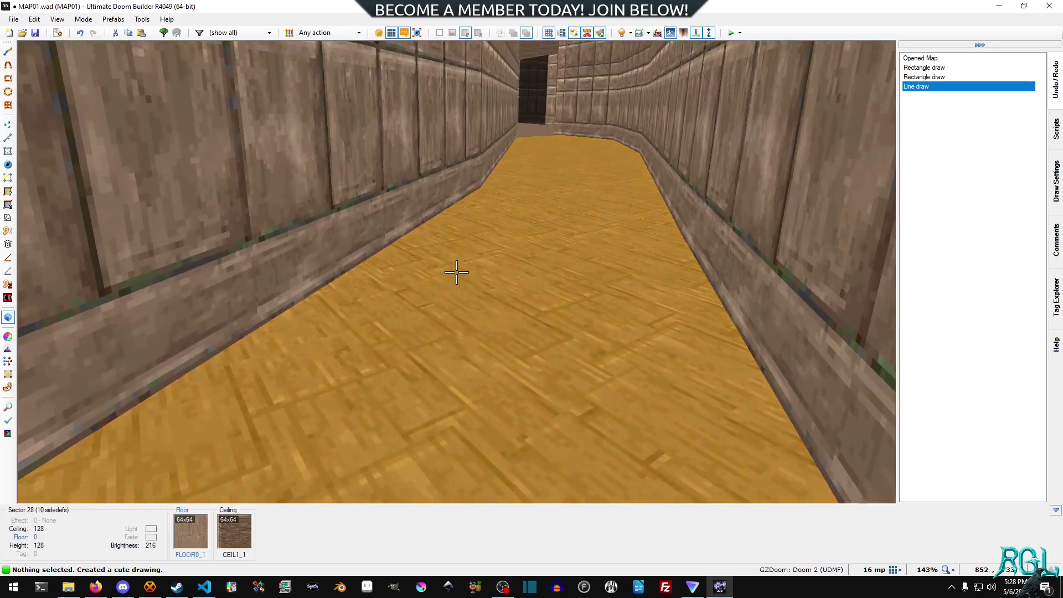
pyautogui.press('w')
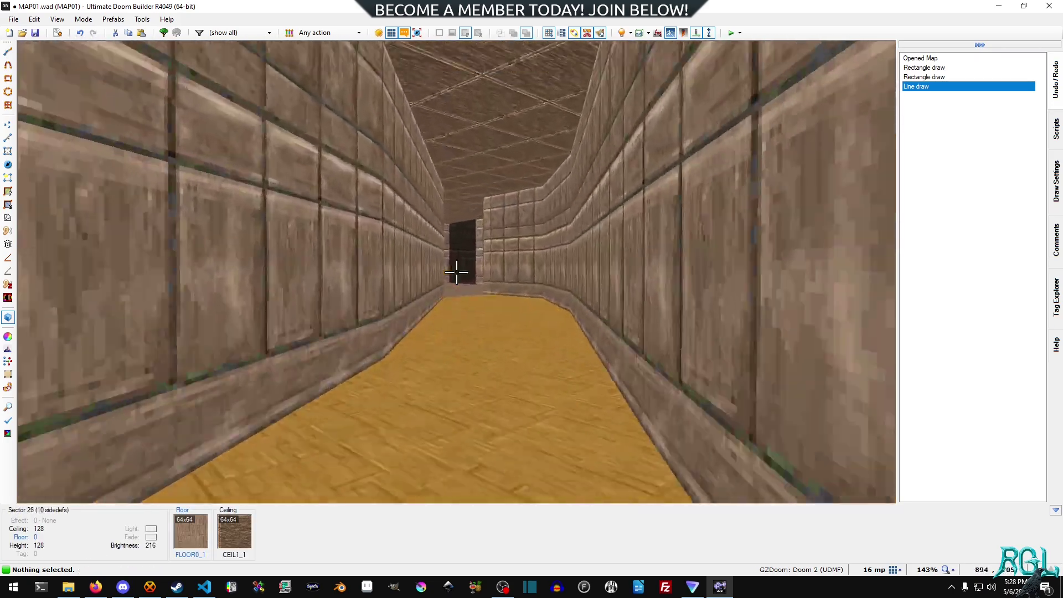
pyautogui.press('w')
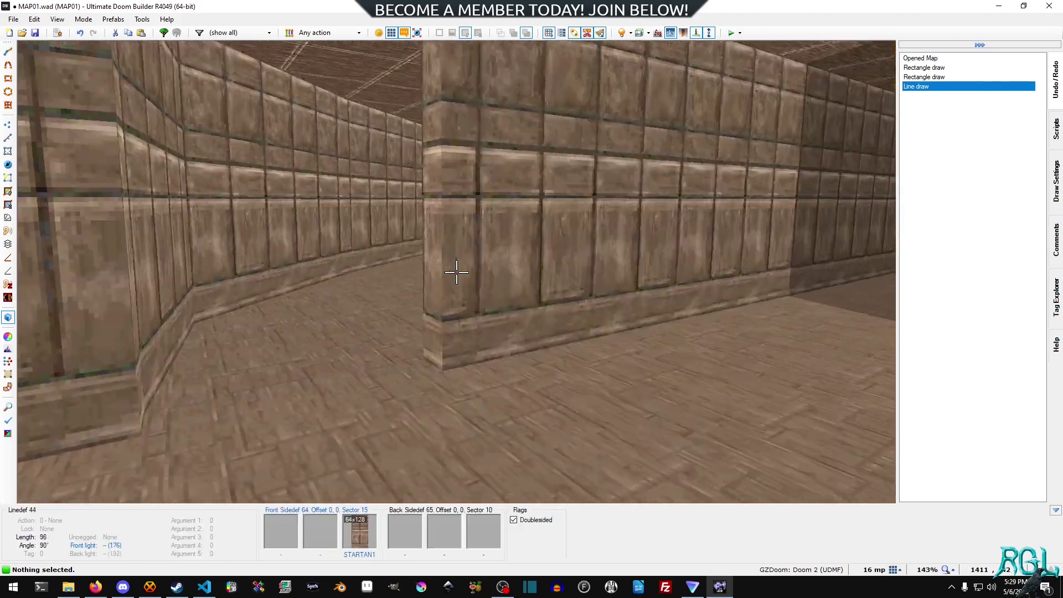
pyautogui.press('w')
pyautogui.click(457, 272)
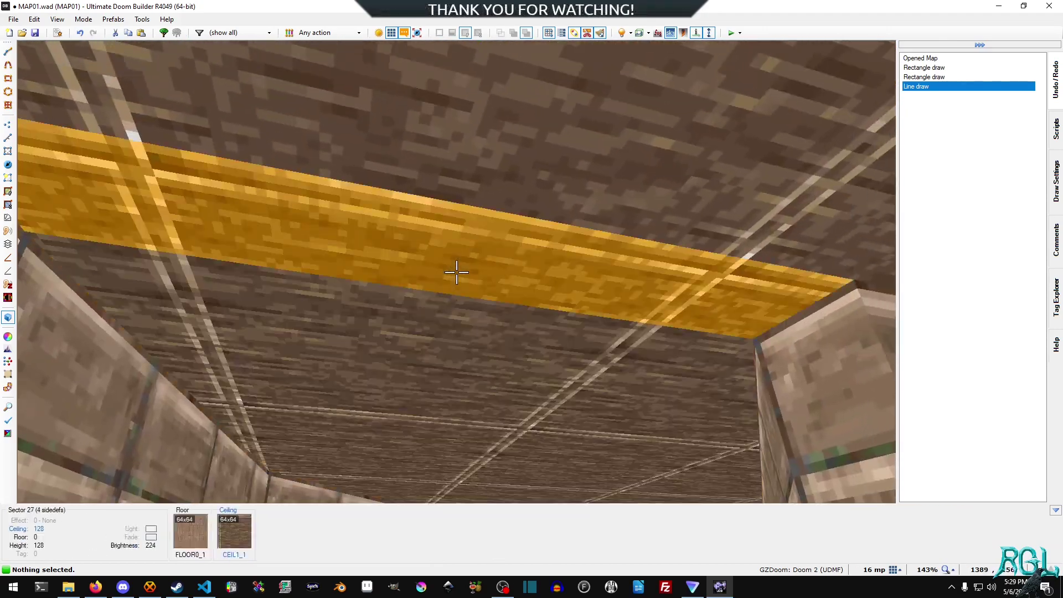
pyautogui.scroll(-1, 457, 271)
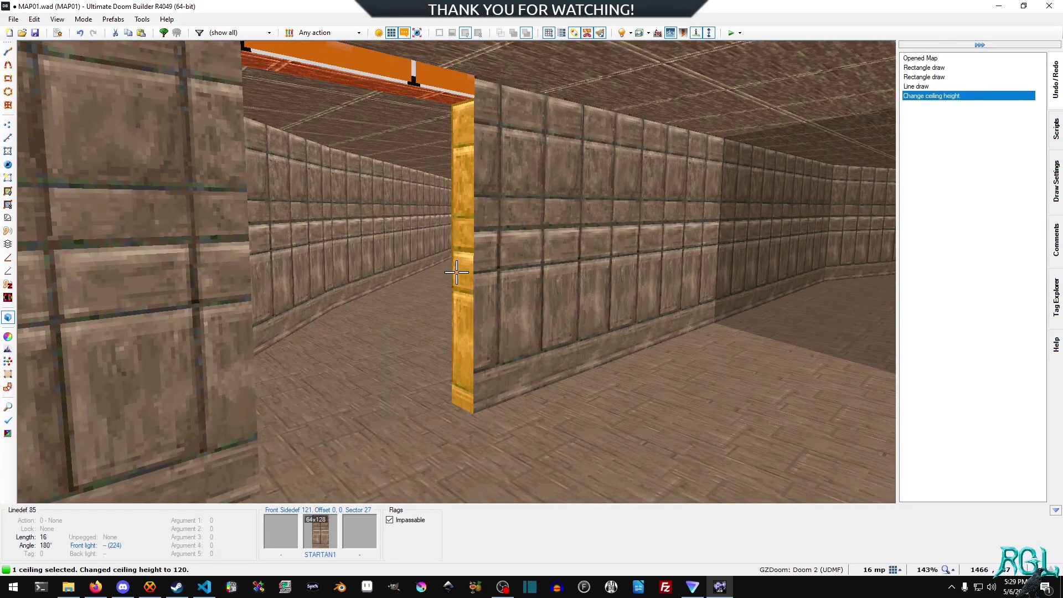
pyautogui.scroll(-4, 457, 271)
pyautogui.scroll(-11, 456, 271)
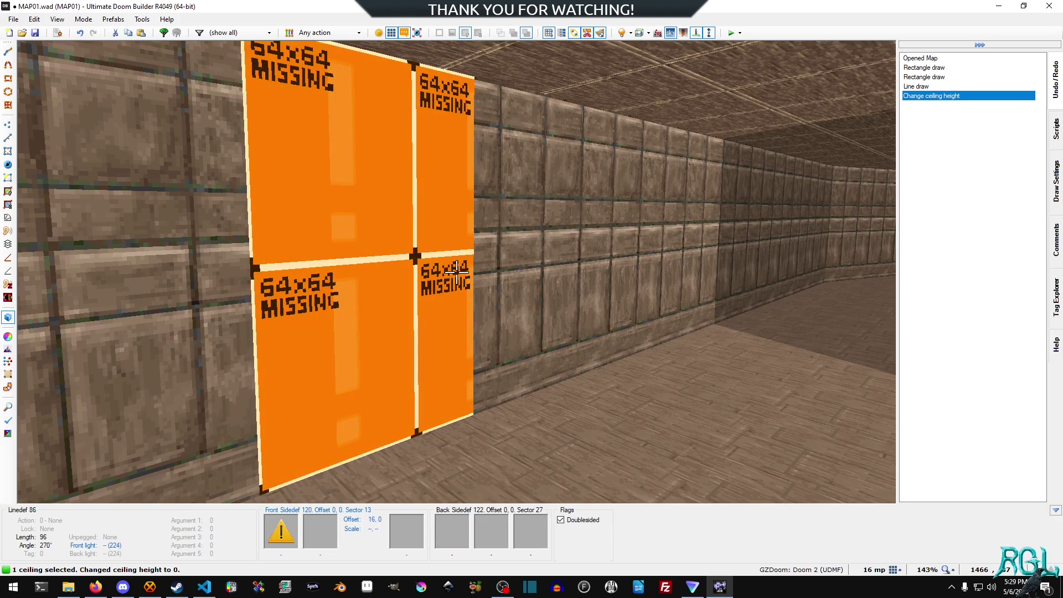
# In 3D view, lower the ceiling of the doorway sector at the small room's end of the corridor to 0, and return to 2D
pyautogui.press('w')
pyautogui.press('q')
pyautogui.press('q')
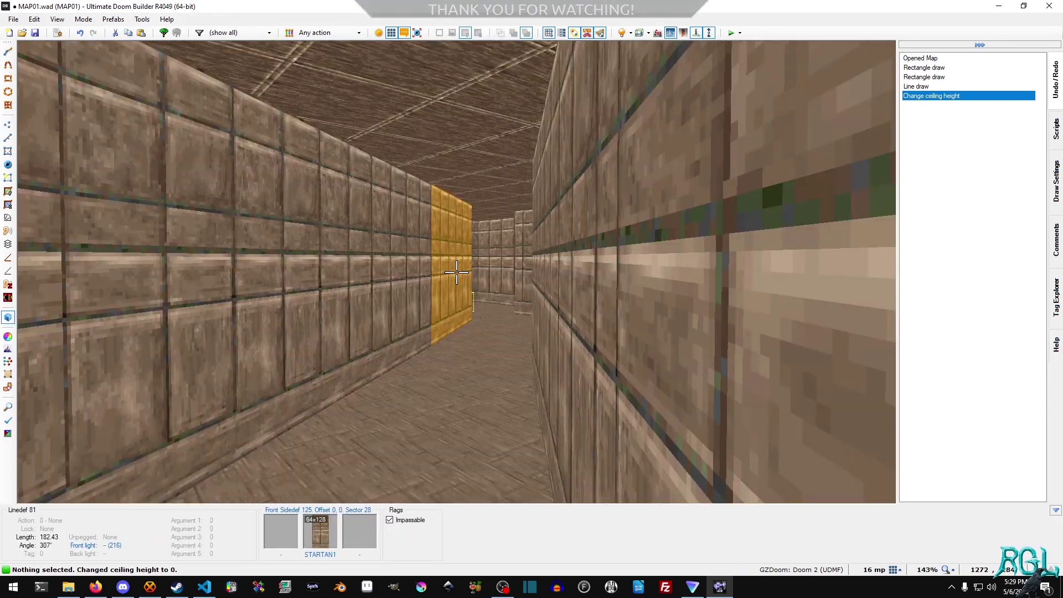
pyautogui.press('w')
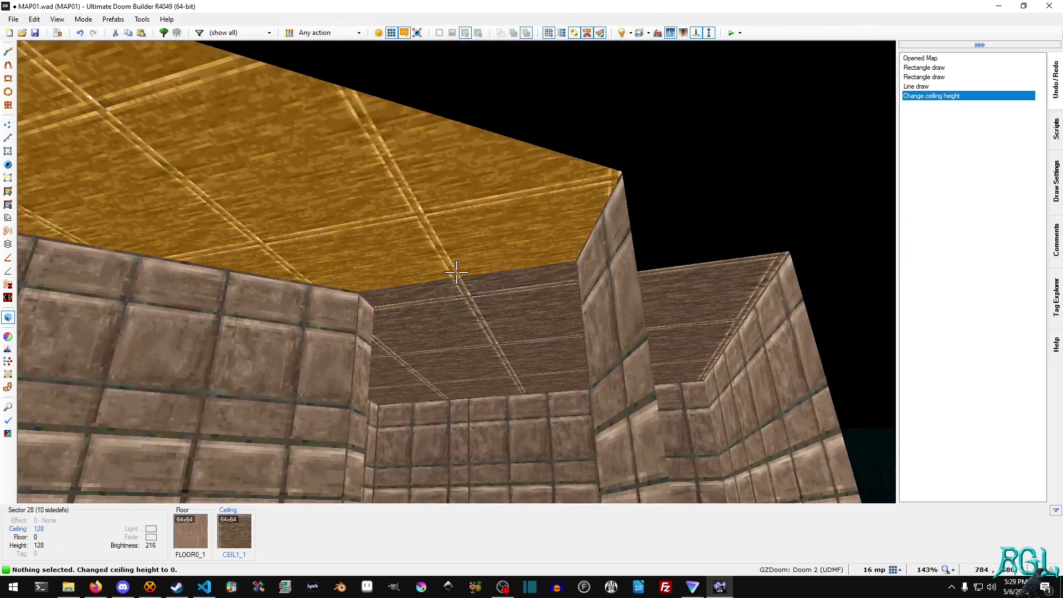
pyautogui.press('w')
pyautogui.click(456, 272)
pyautogui.press('s')
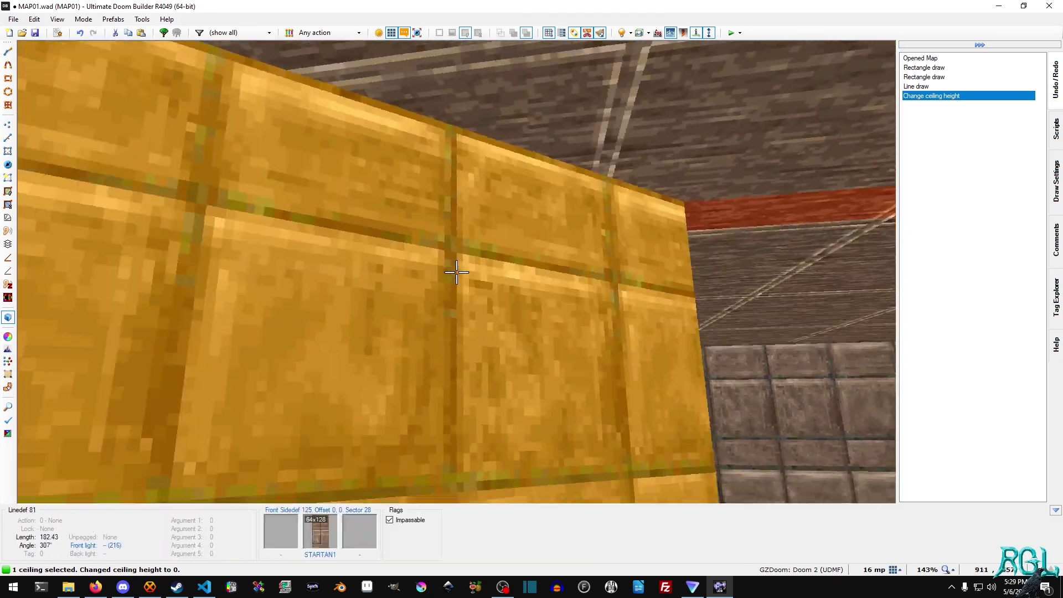
pyautogui.scroll(-11, 457, 271)
pyautogui.scroll(-5, 457, 272)
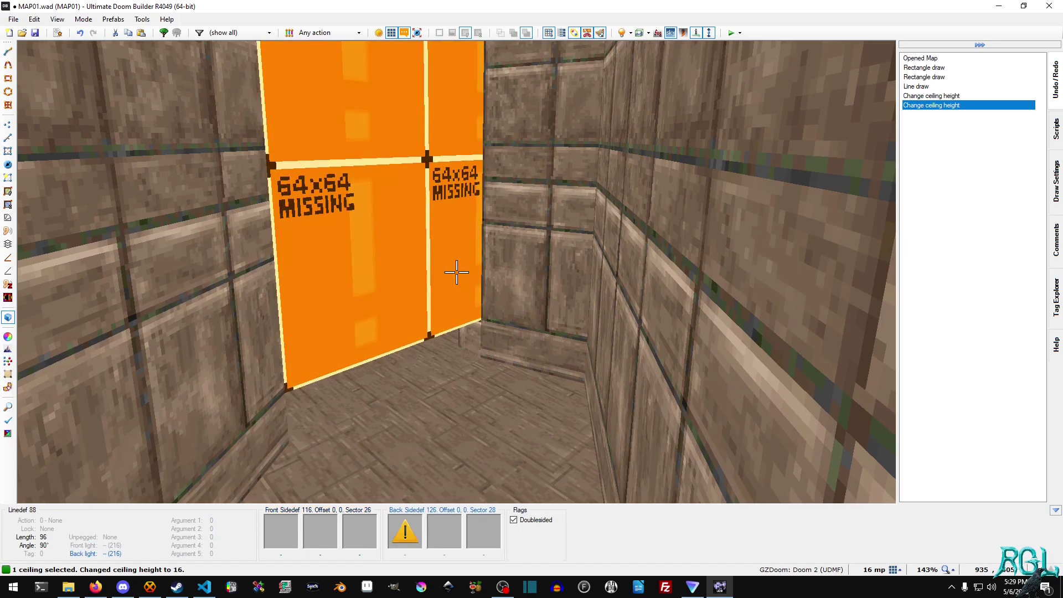
pyautogui.press('s')
pyautogui.press('w')
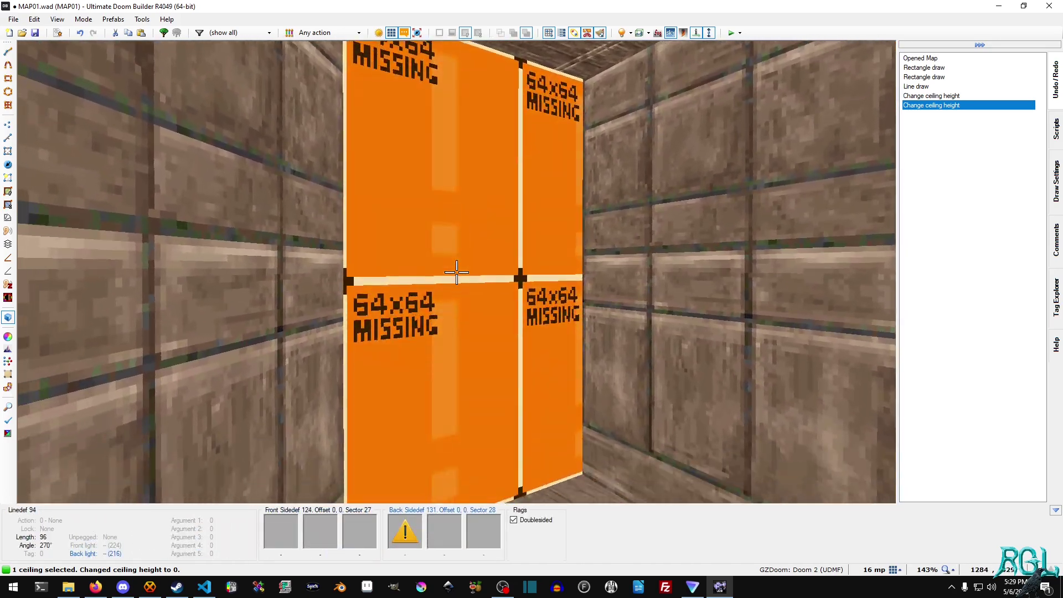
pyautogui.press('q')
pyautogui.press('q')
pyautogui.press('q')
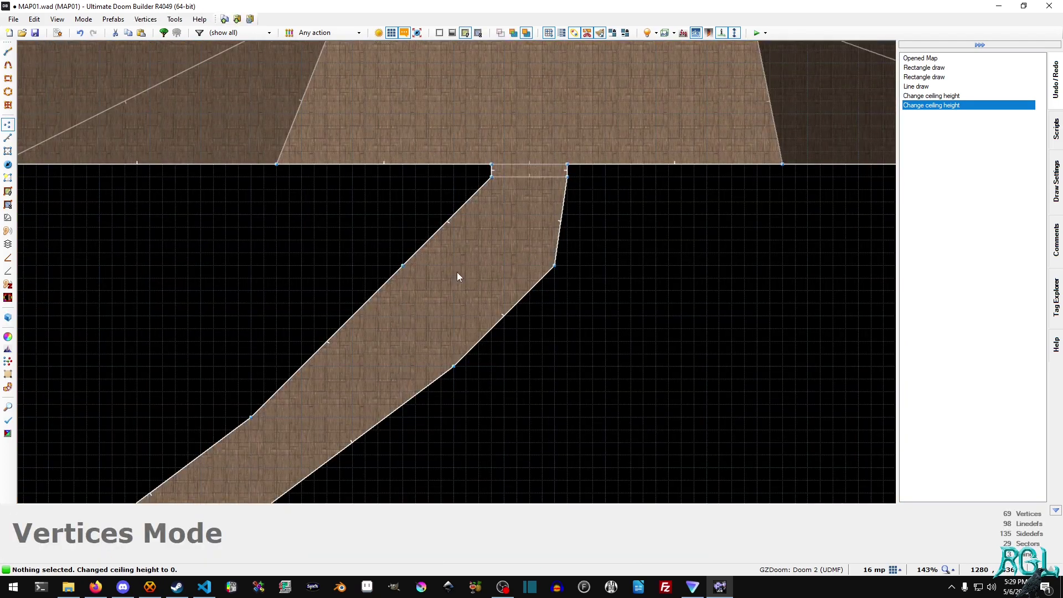
# Set the short side lines of both corridor doorways to Lower unpegged, and clear the selection
pyautogui.moveTo(464, 277); pyautogui.dragTo(686, 53, button='middle')
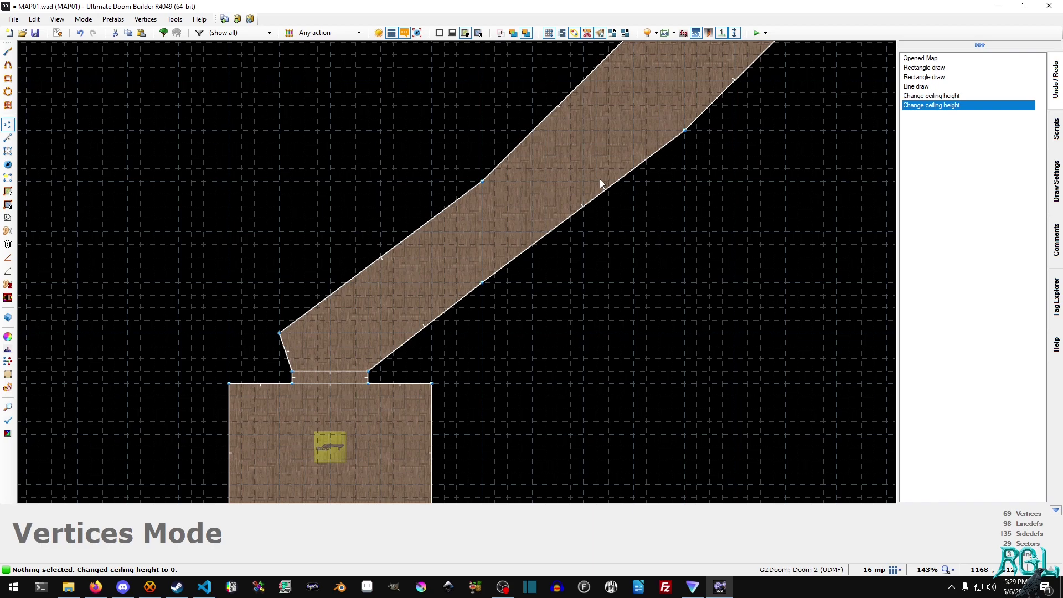
pyautogui.press('l')
pyautogui.click(334, 373)
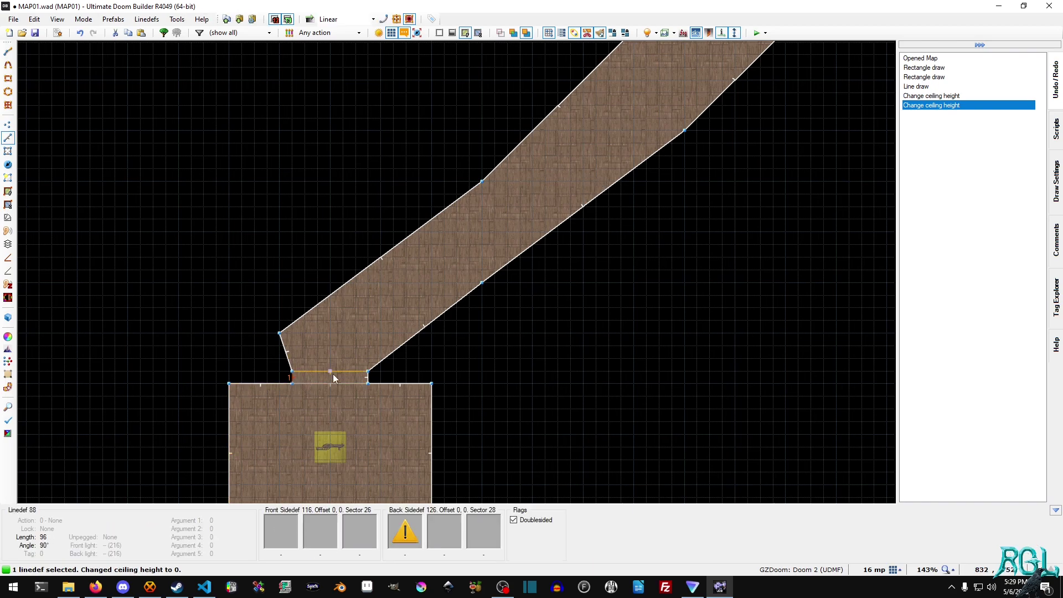
pyautogui.click(368, 377)
pyautogui.moveTo(868, 176); pyautogui.dragTo(622, 406, button='middle')
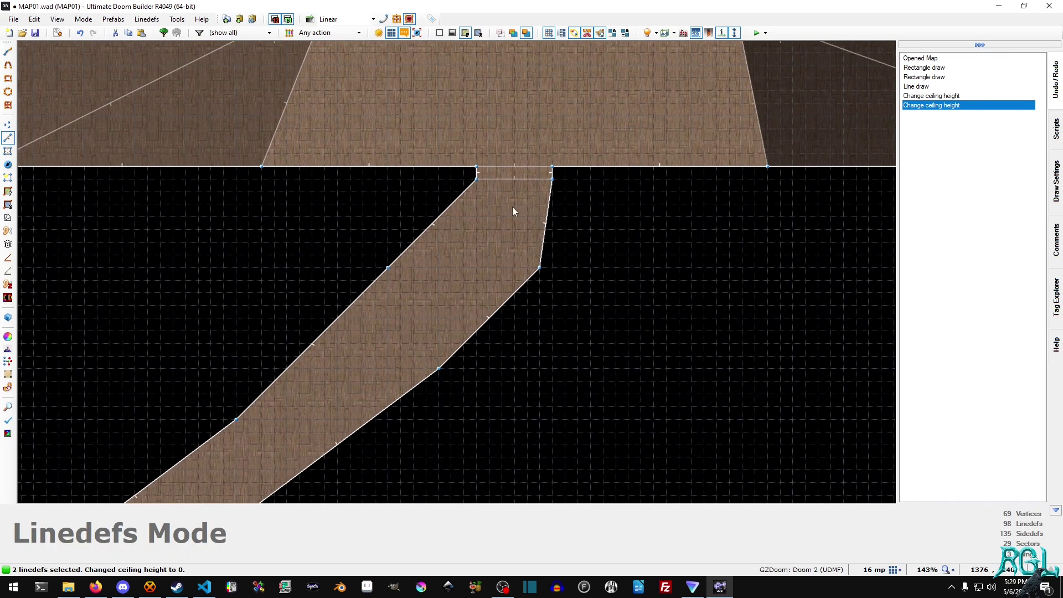
pyautogui.click(476, 172)
pyautogui.rightClick(552, 176)
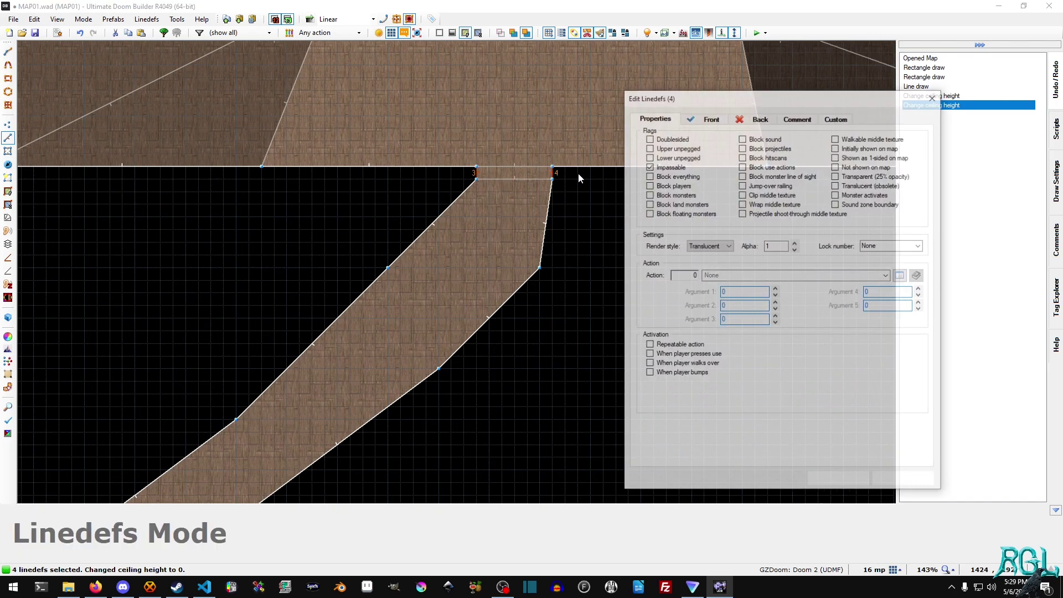
pyautogui.click(684, 157)
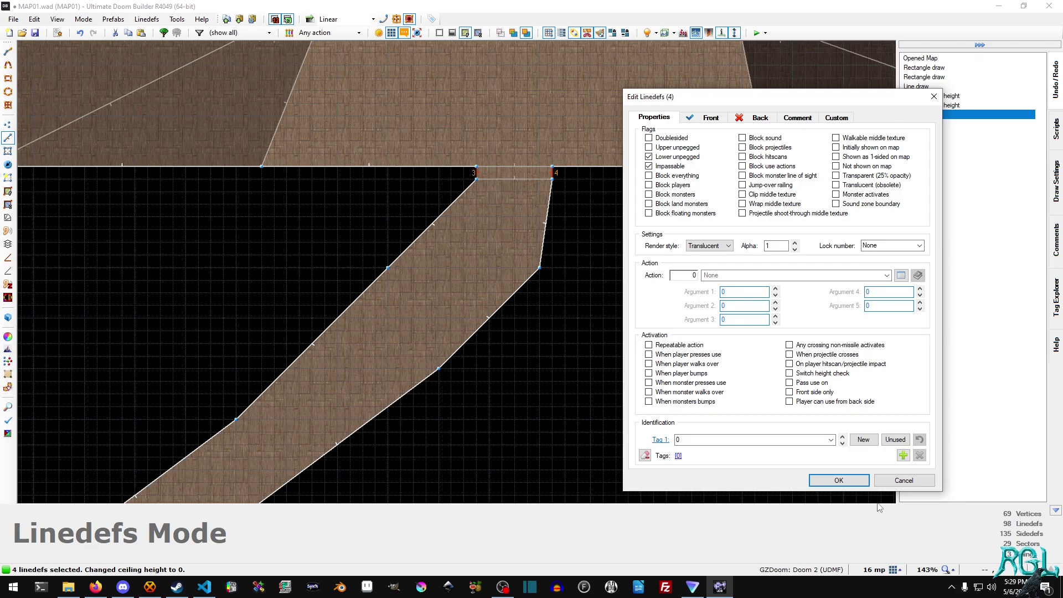
pyautogui.click(839, 480)
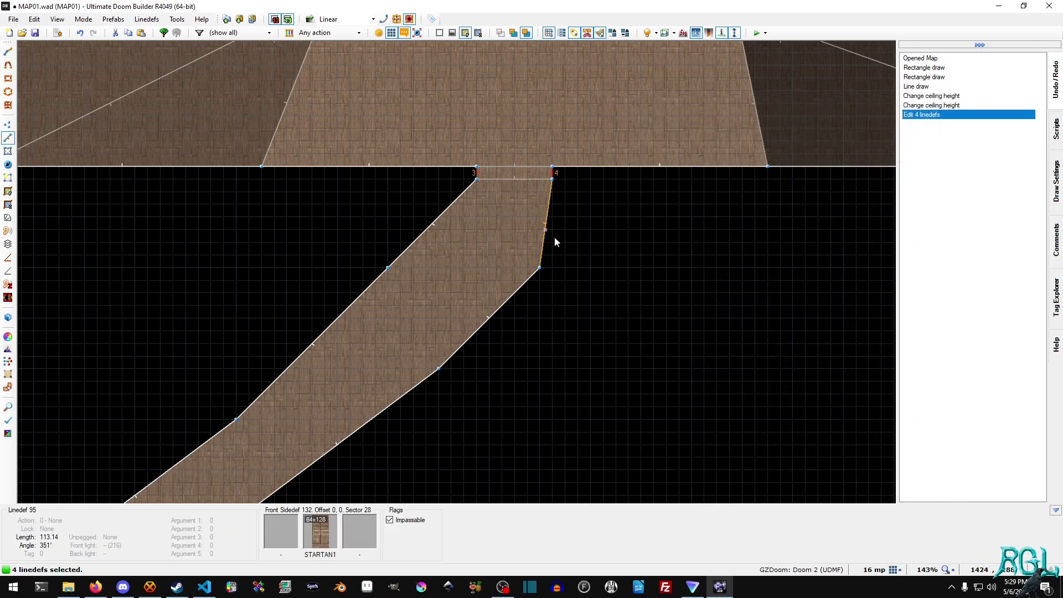
pyautogui.click(553, 174)
pyautogui.click(477, 172)
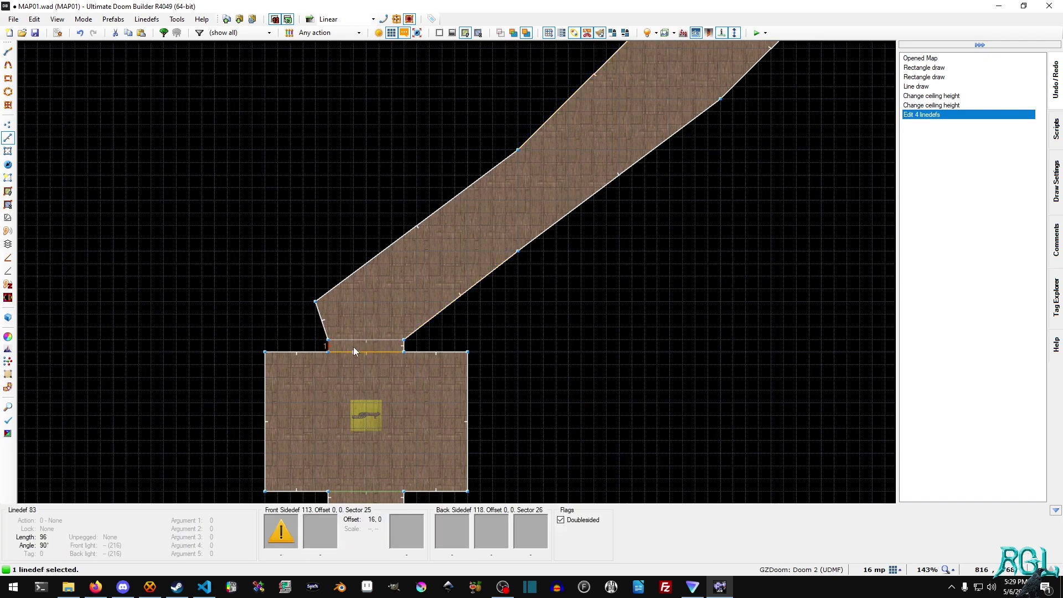
pyautogui.click(330, 344)
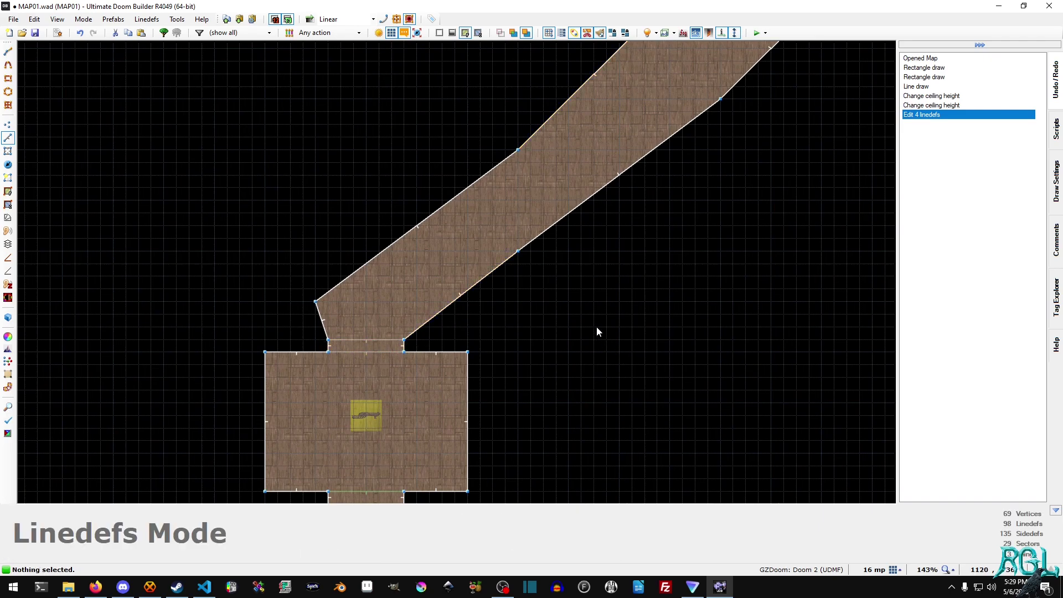
# Assign sector tag 2 to the doorway sector at the small room's end of the corridor
pyautogui.press('s')
pyautogui.click(350, 344)
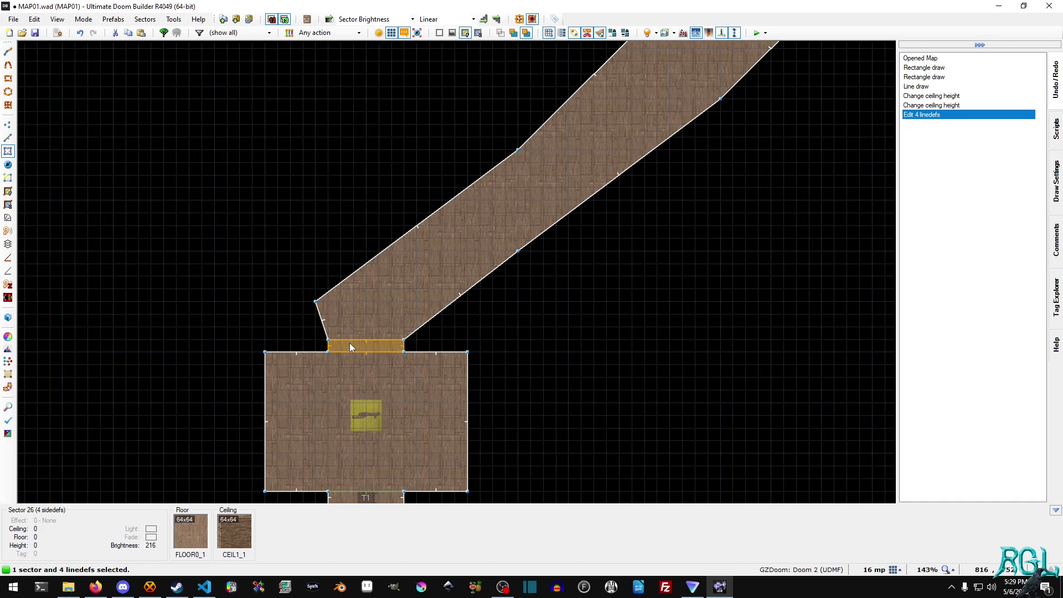
pyautogui.rightClick(350, 343)
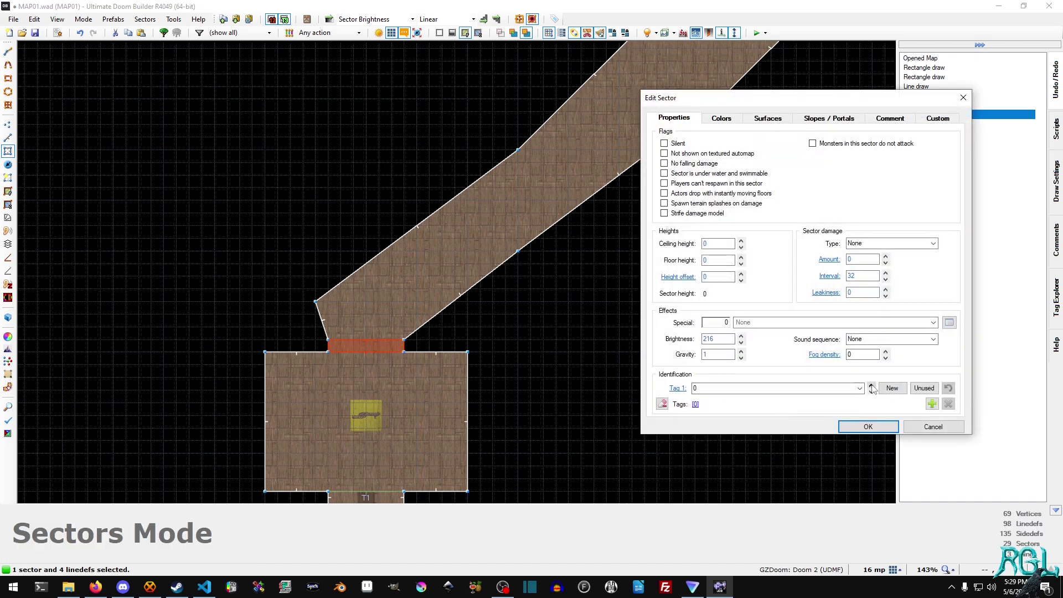
pyautogui.click(868, 427)
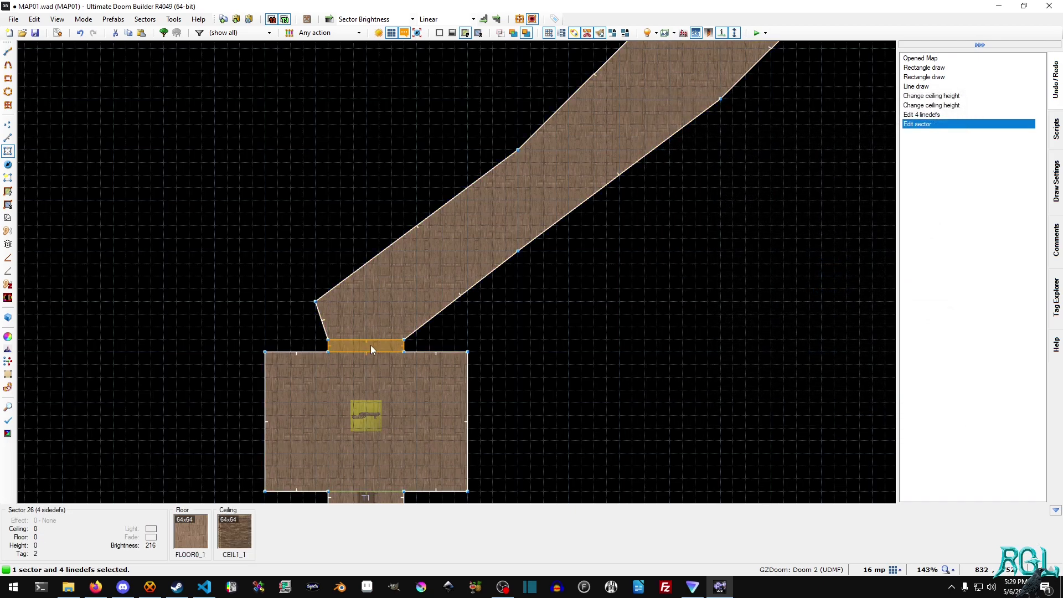
# Assign sector tag 3 to the doorway sector at the long hall's end of the corridor
pyautogui.scroll(4, 371, 344)
pyautogui.scroll(-4, 400, 330)
pyautogui.moveTo(630, 303); pyautogui.dragTo(567, 341, button='middle')
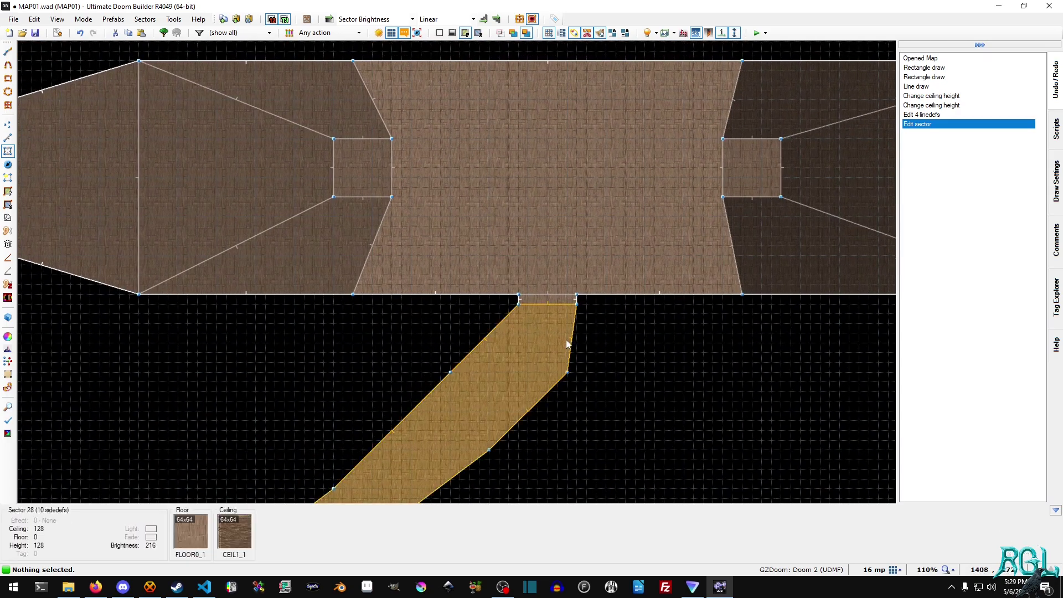
pyautogui.scroll(4, 566, 335)
pyautogui.rightClick(540, 234)
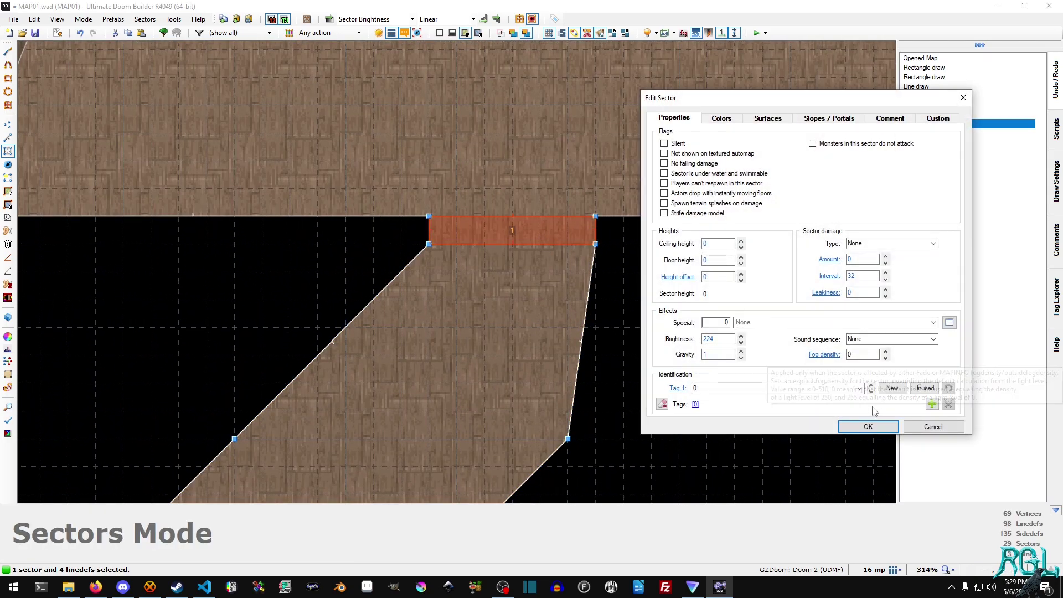
pyautogui.click(871, 386)
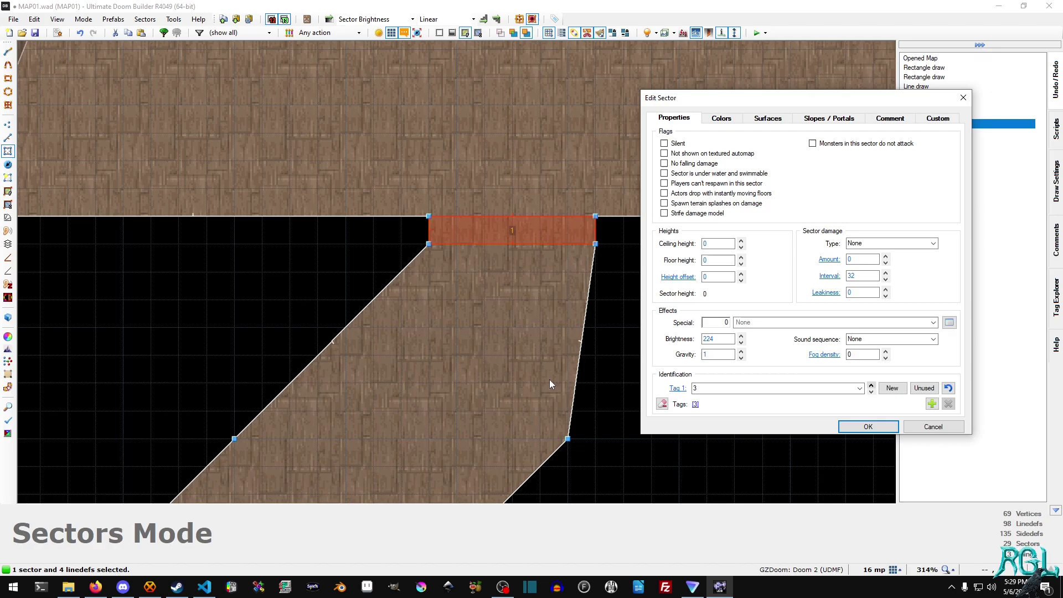
pyautogui.click(868, 426)
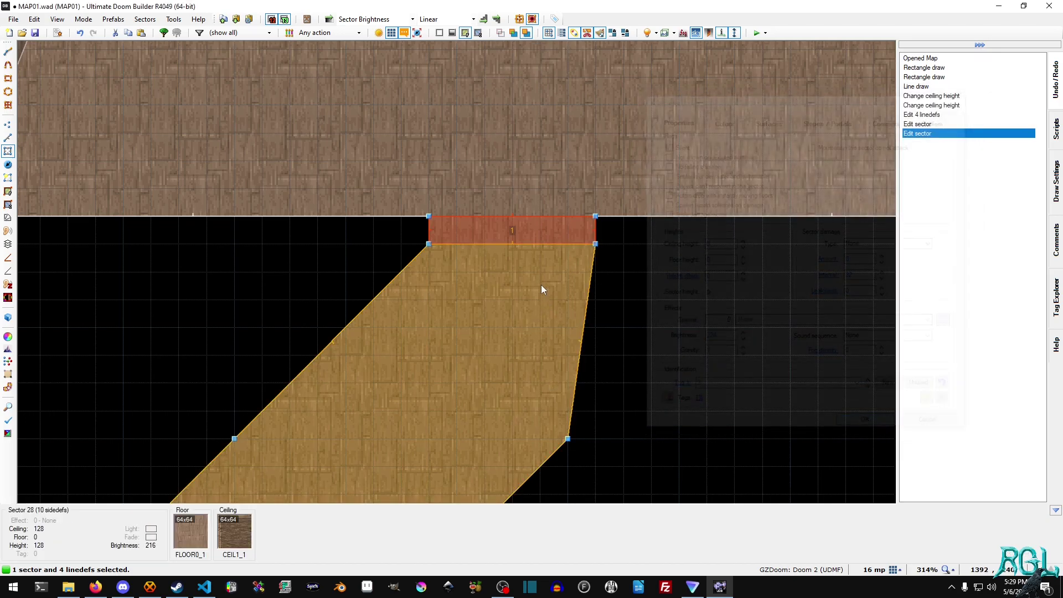
# Apply BIGDOOR2 as the front upper texture on the two 96-long lines of the small room's doorway
pyautogui.scroll(-5, 526, 354)
pyautogui.moveTo(499, 395); pyautogui.dragTo(722, 72, button='middle')
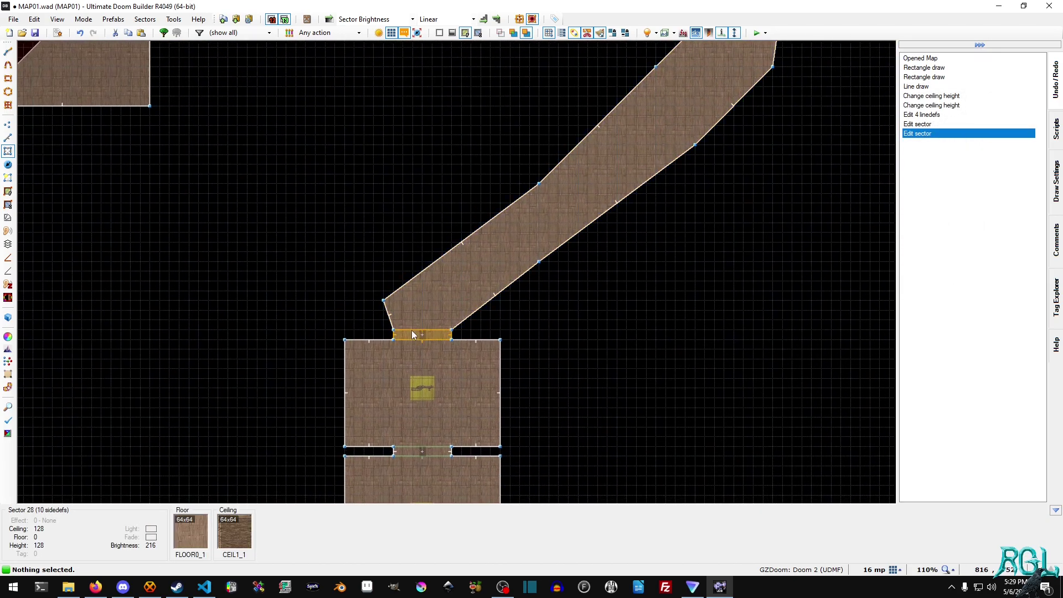
pyautogui.scroll(4, 413, 331)
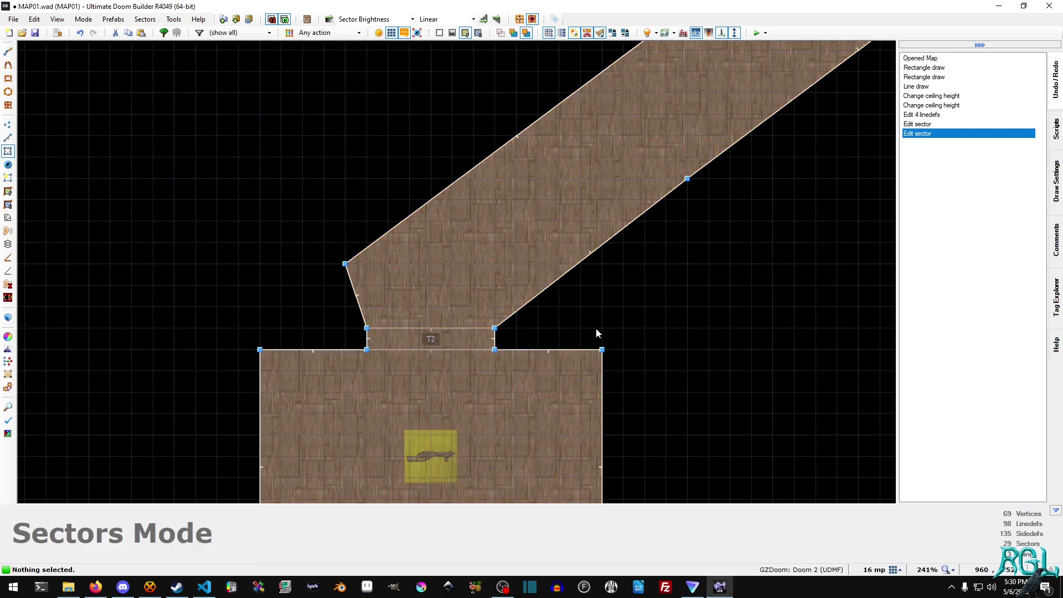
pyautogui.press('l')
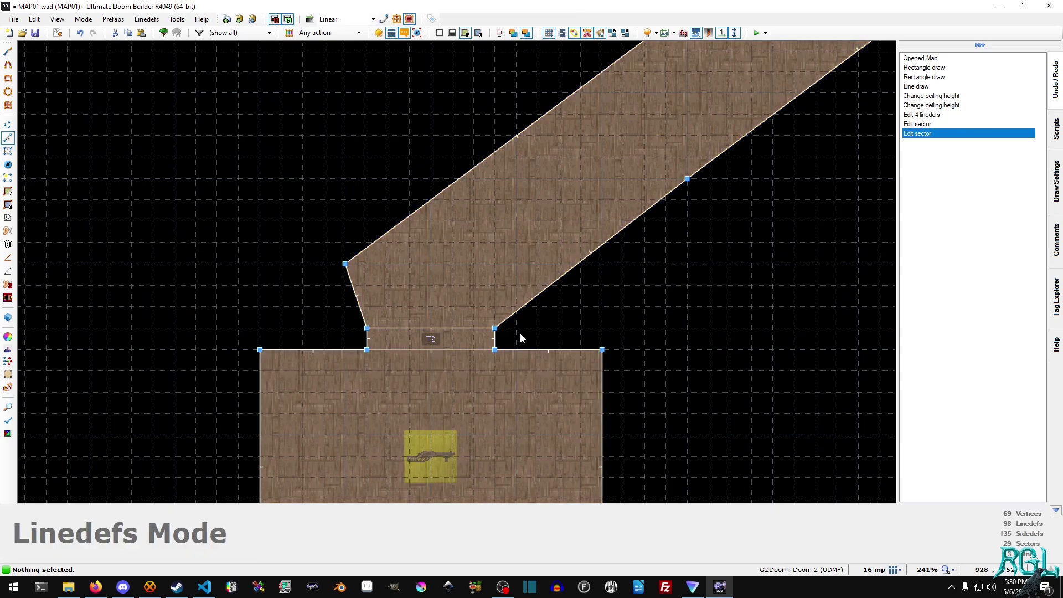
pyautogui.click(443, 327)
pyautogui.click(442, 348)
pyautogui.rightClick(444, 347)
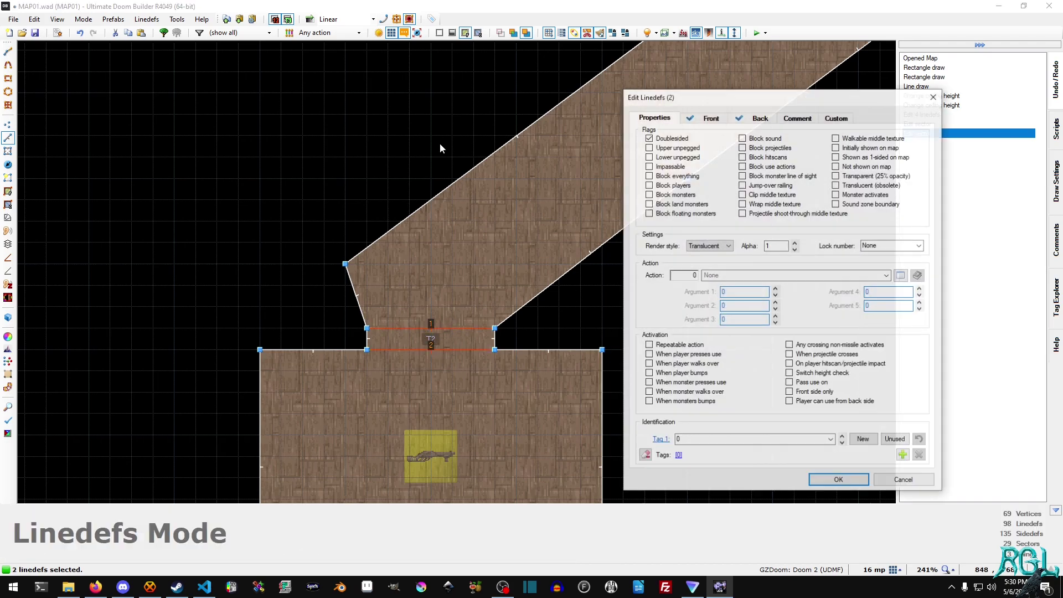
pyautogui.click(727, 120)
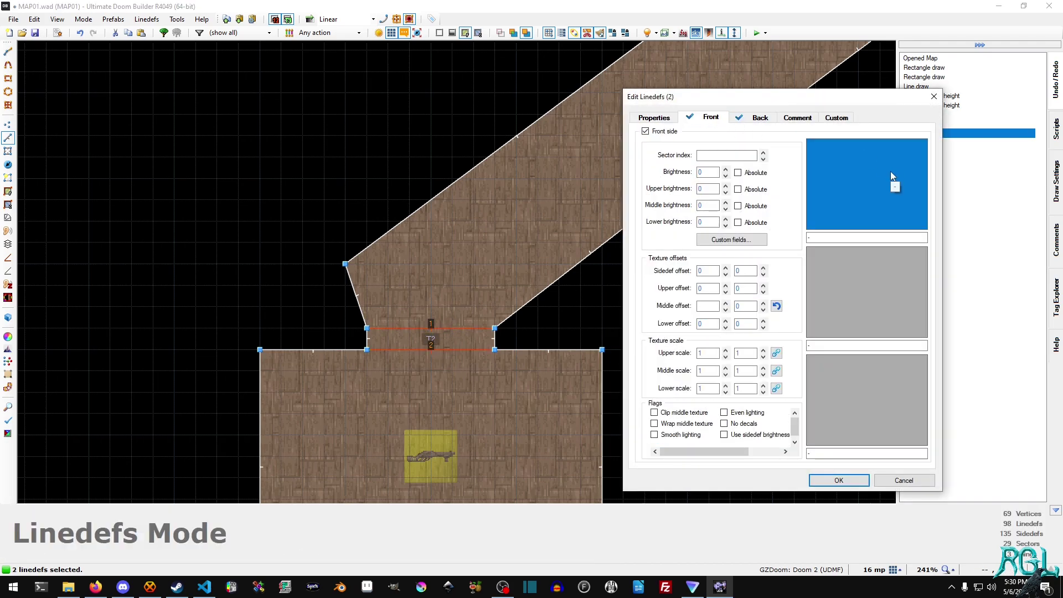
pyautogui.click(891, 172)
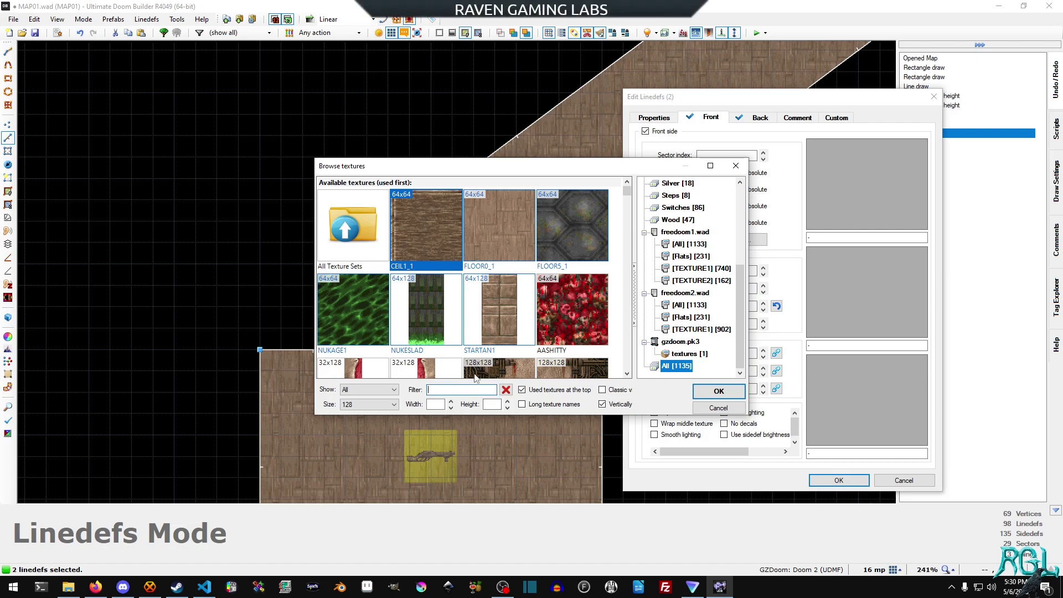
pyautogui.write('DOOR')
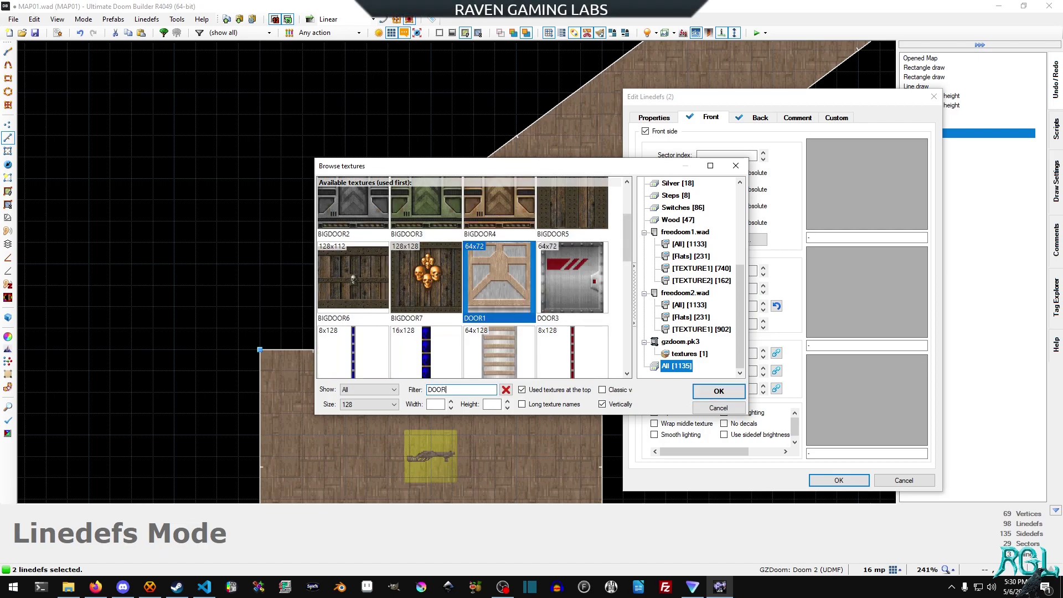
pyautogui.scroll(2, 475, 365)
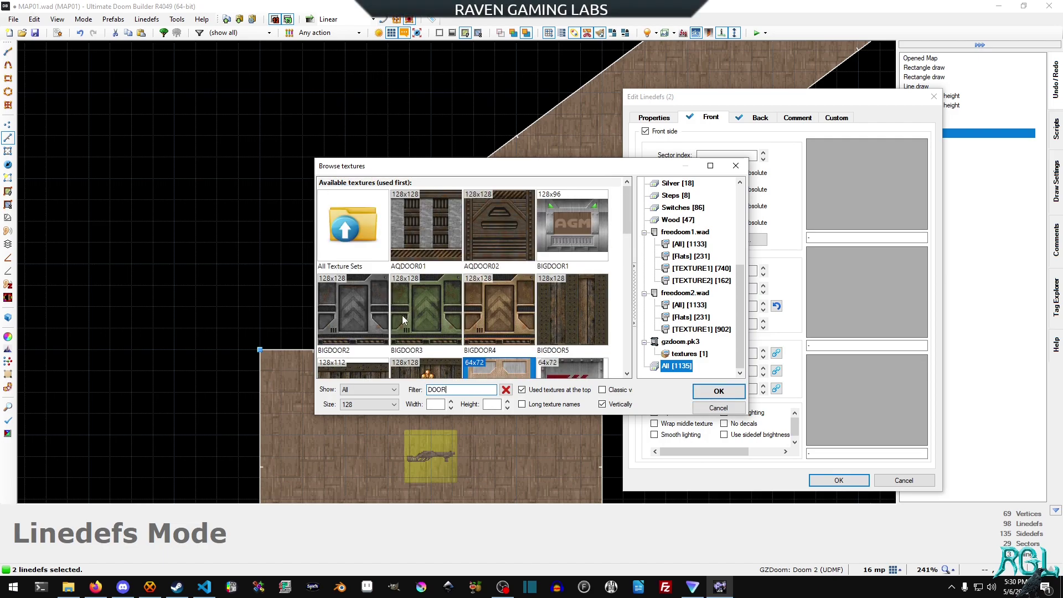
pyautogui.doubleClick(373, 320)
# Apply BIGDOOR2 as the back upper texture on the same two doorway lines
pyautogui.click(759, 117)
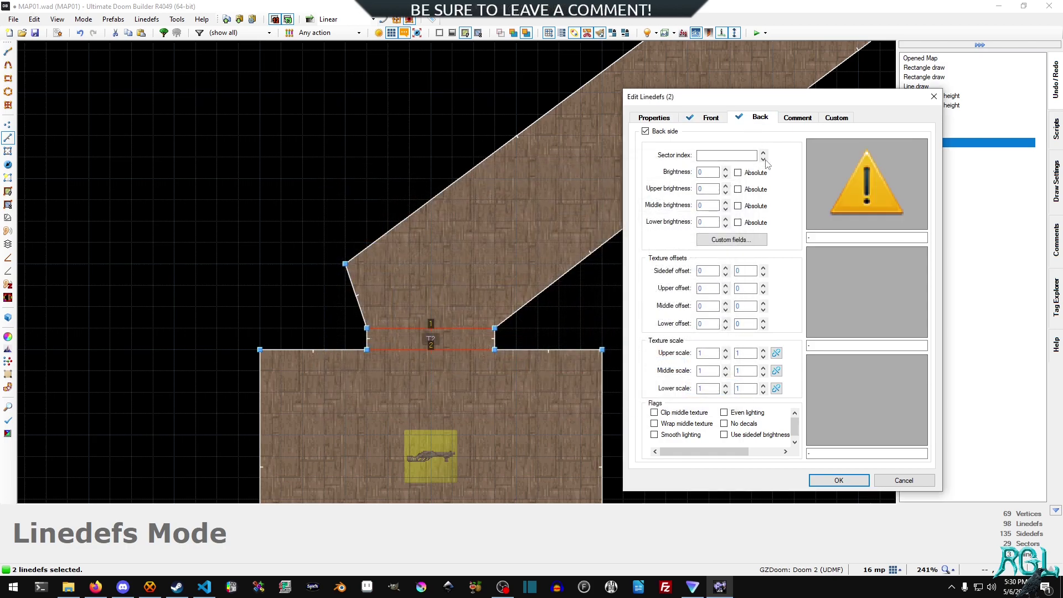
pyautogui.click(863, 183)
pyautogui.doubleClick(441, 241)
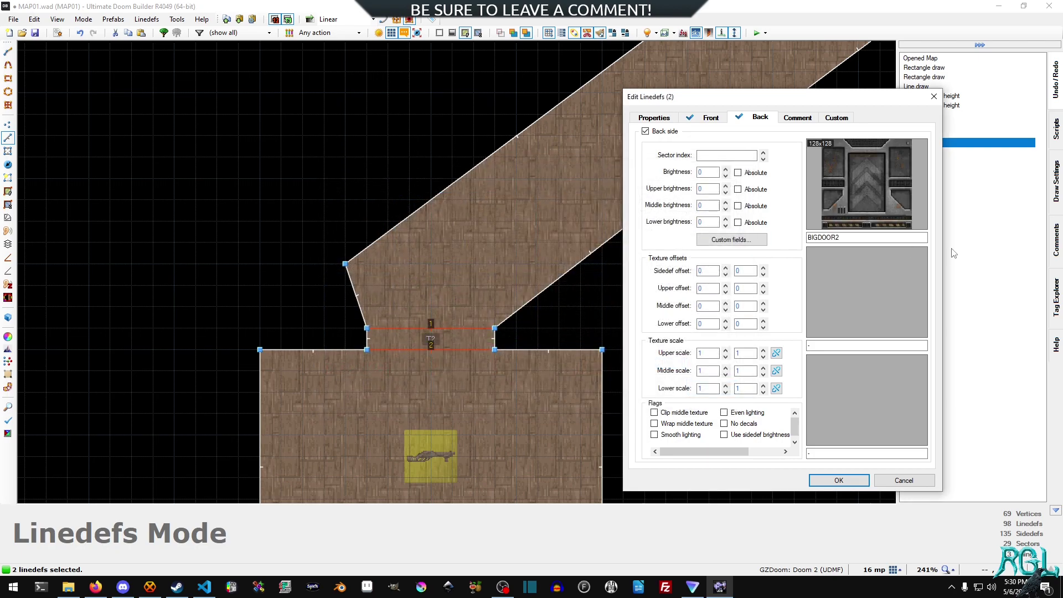
# Set the action of the small room's two selected doorway lines to 202 Door Generic
pyautogui.click(674, 118)
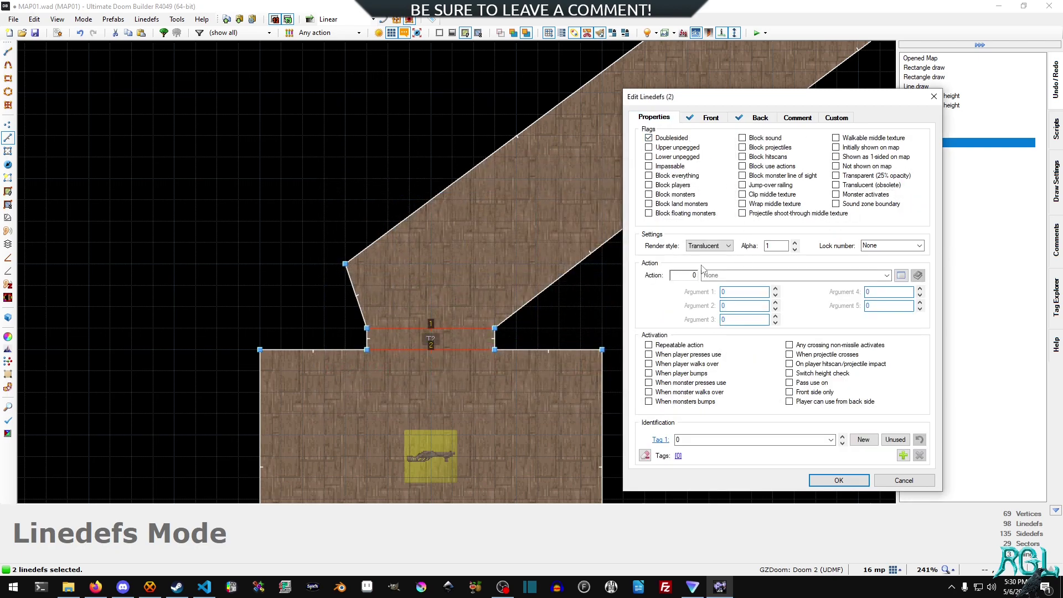
pyautogui.click(692, 275)
pyautogui.write('202')
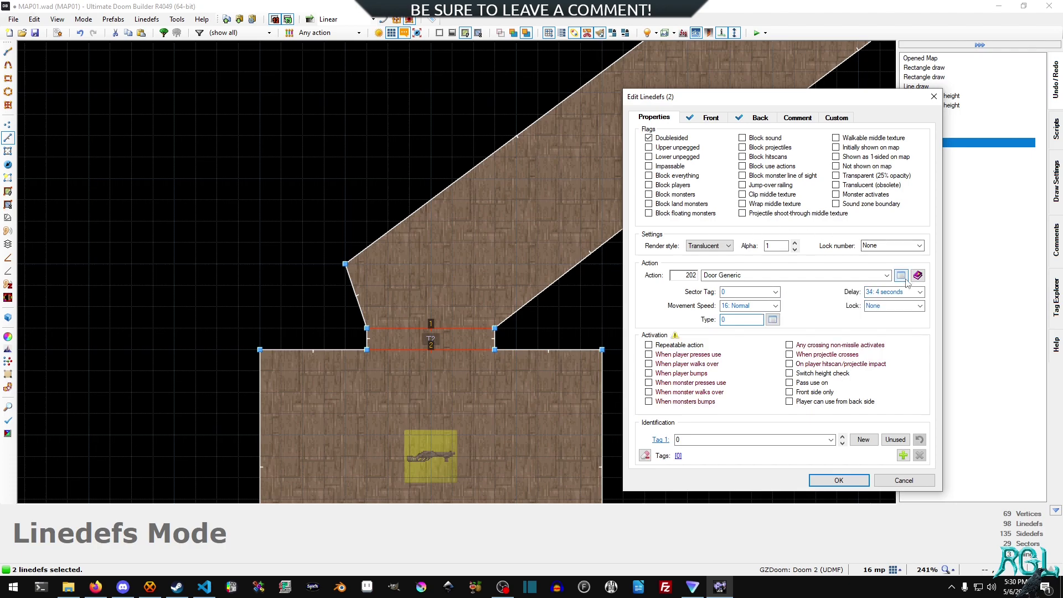
pyautogui.click(901, 276)
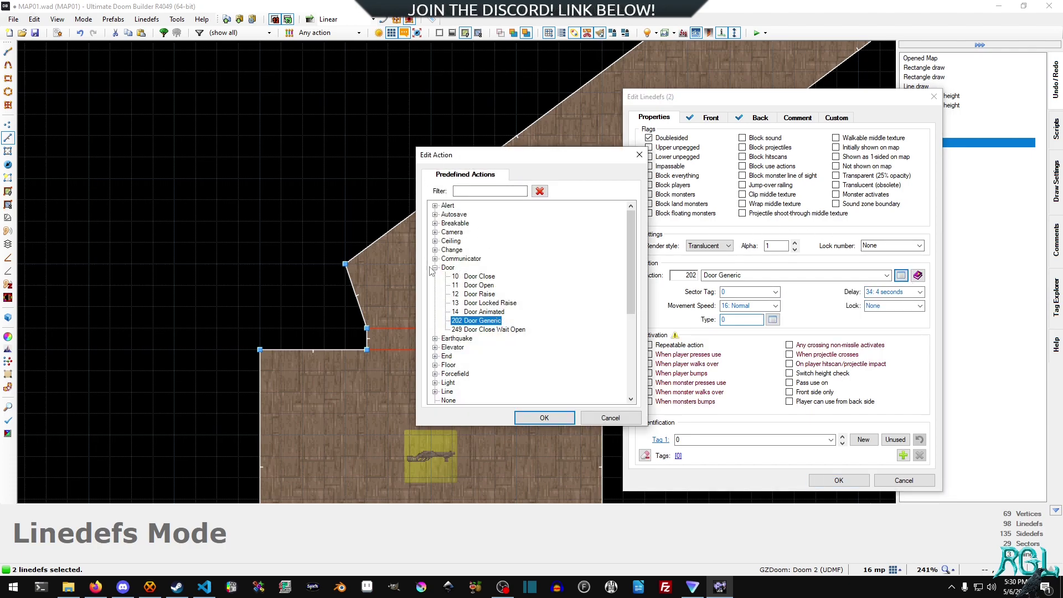
pyautogui.click(620, 420)
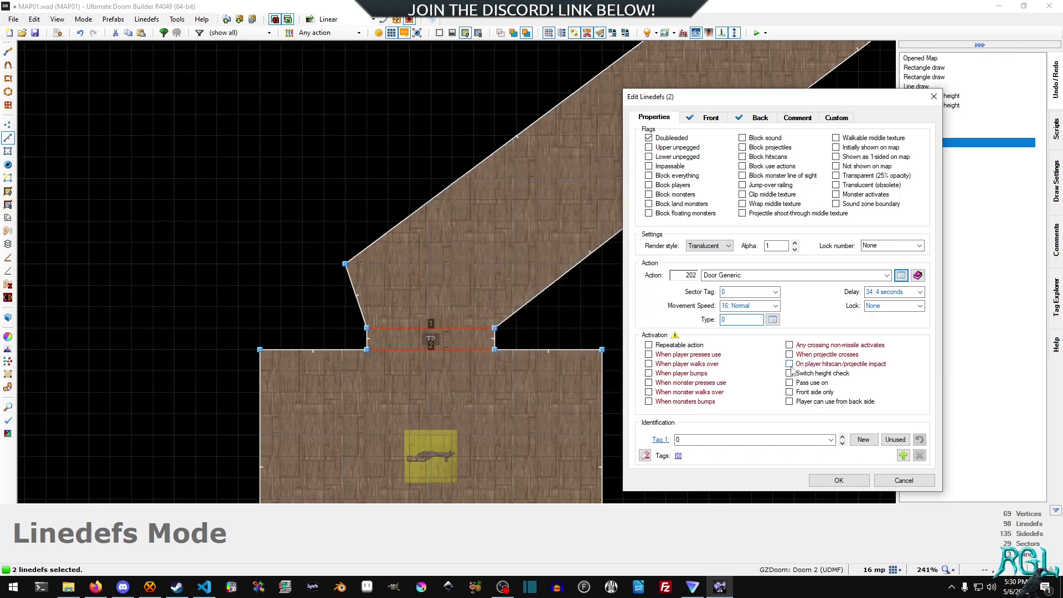
# Make the small room's doorway lines repeatable, activated when the player presses use, and targeting sector tag 2
pyautogui.click(687, 346)
pyautogui.click(775, 292)
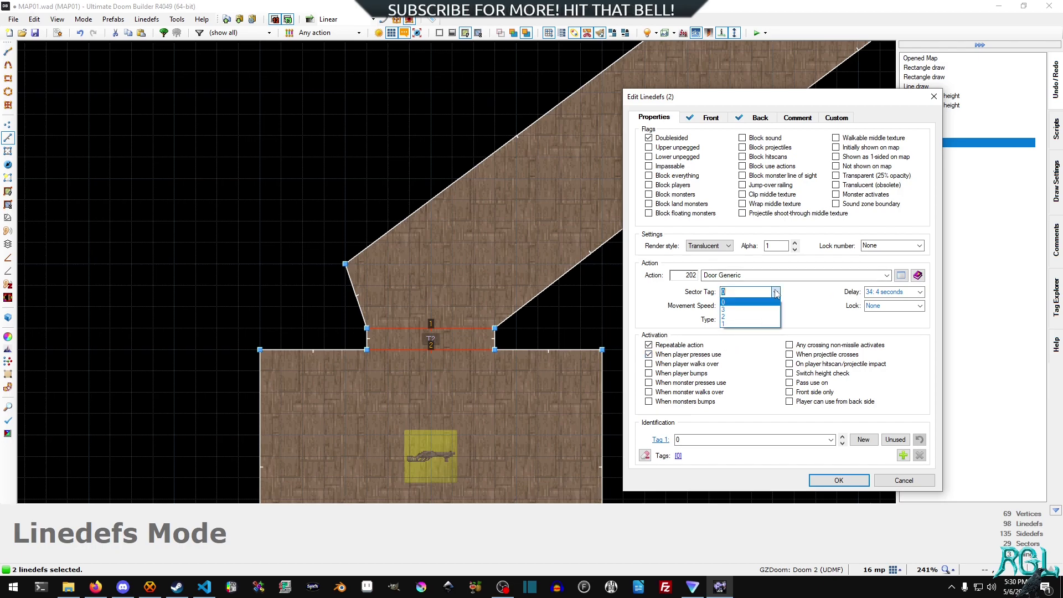
pyautogui.click(768, 316)
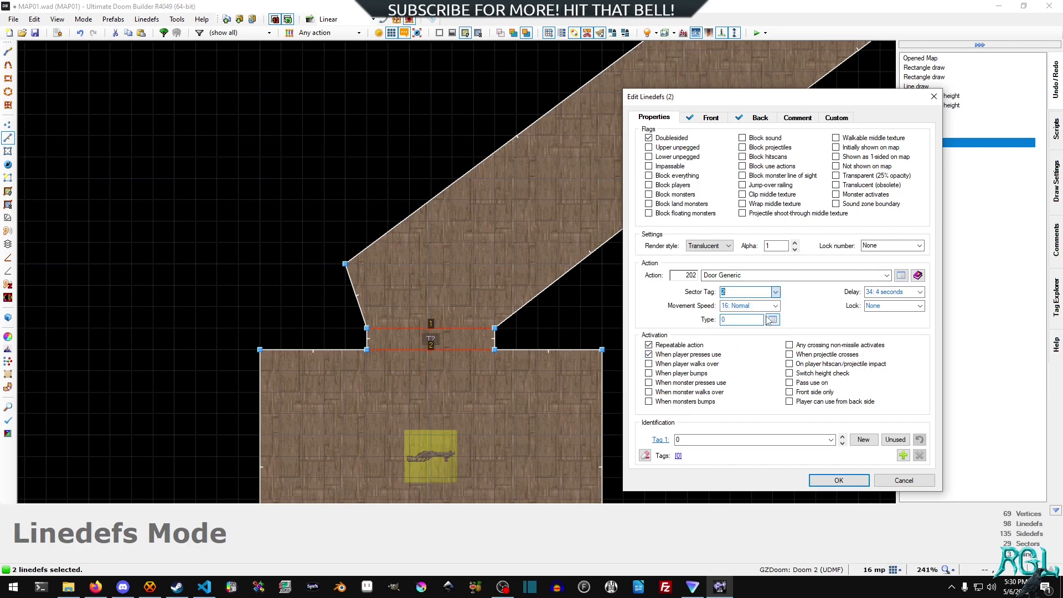
# Review the door's type, delay, movement speed and lock choices, and apply the settings to both doorway lines
pyautogui.click(773, 320)
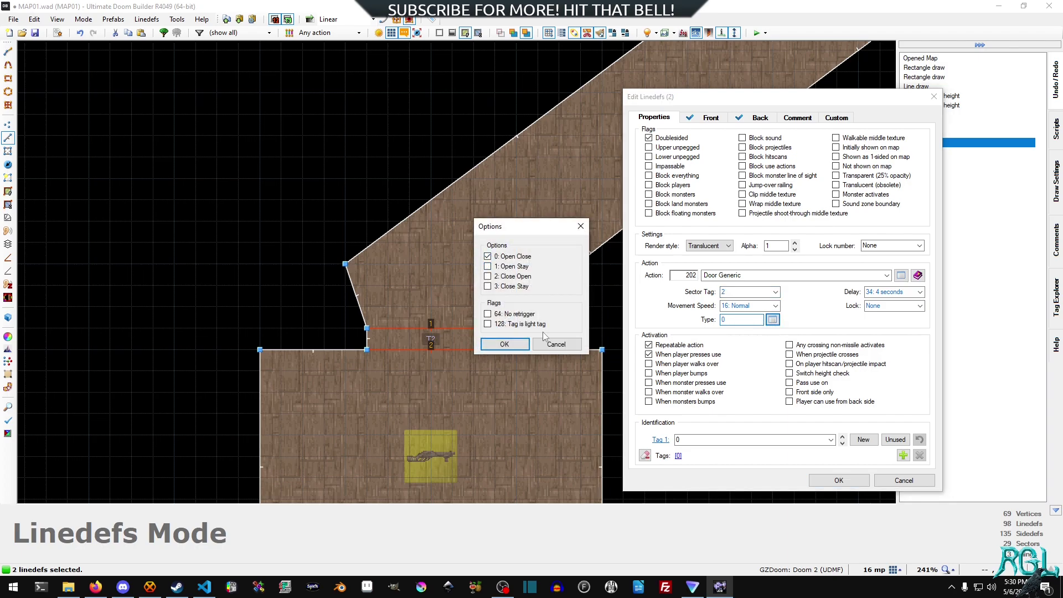
pyautogui.click(548, 343)
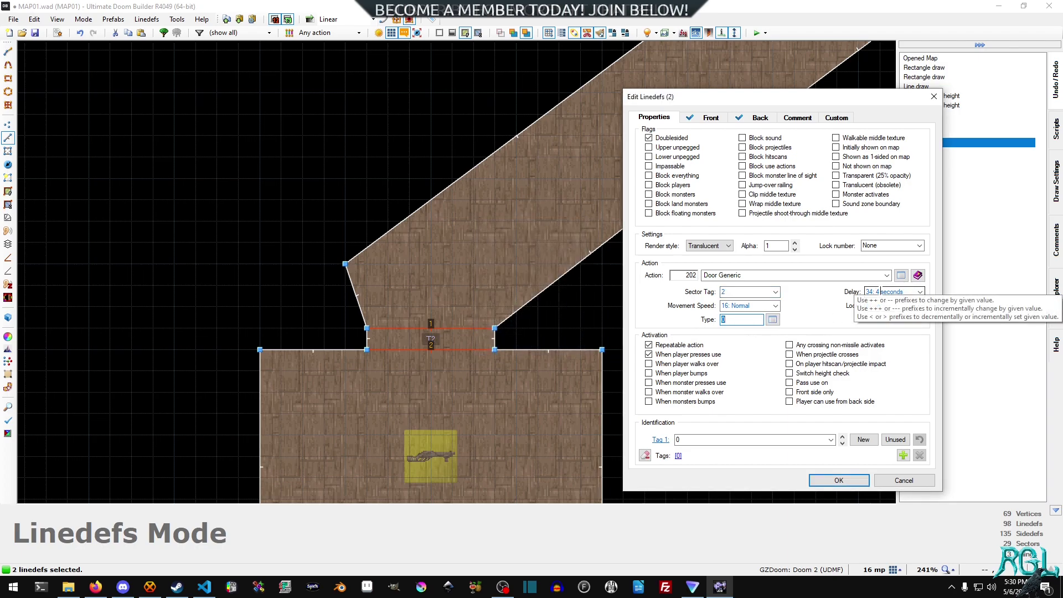
pyautogui.click(920, 292)
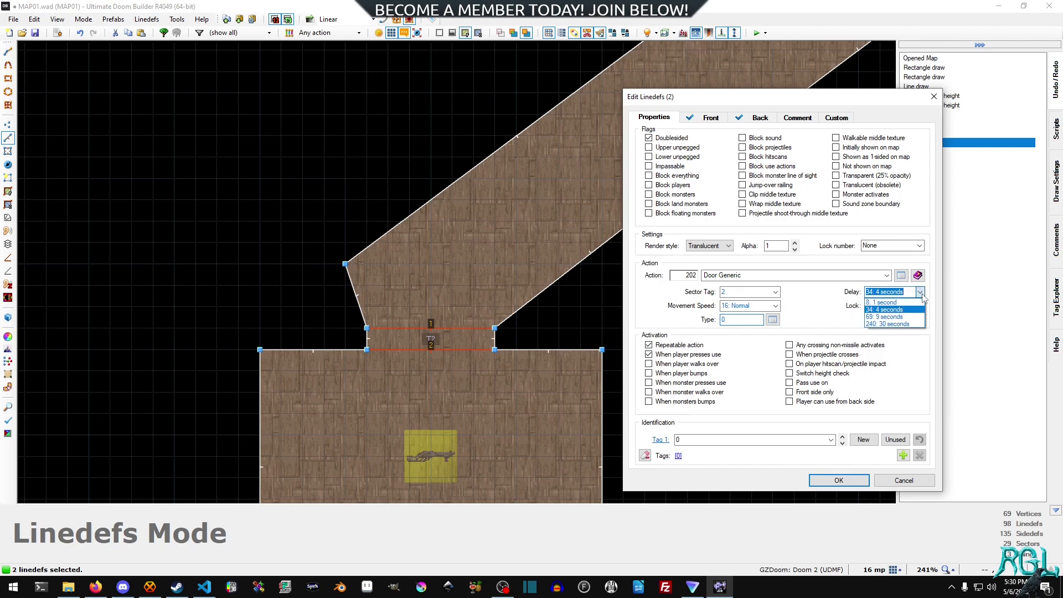
pyautogui.click(921, 295)
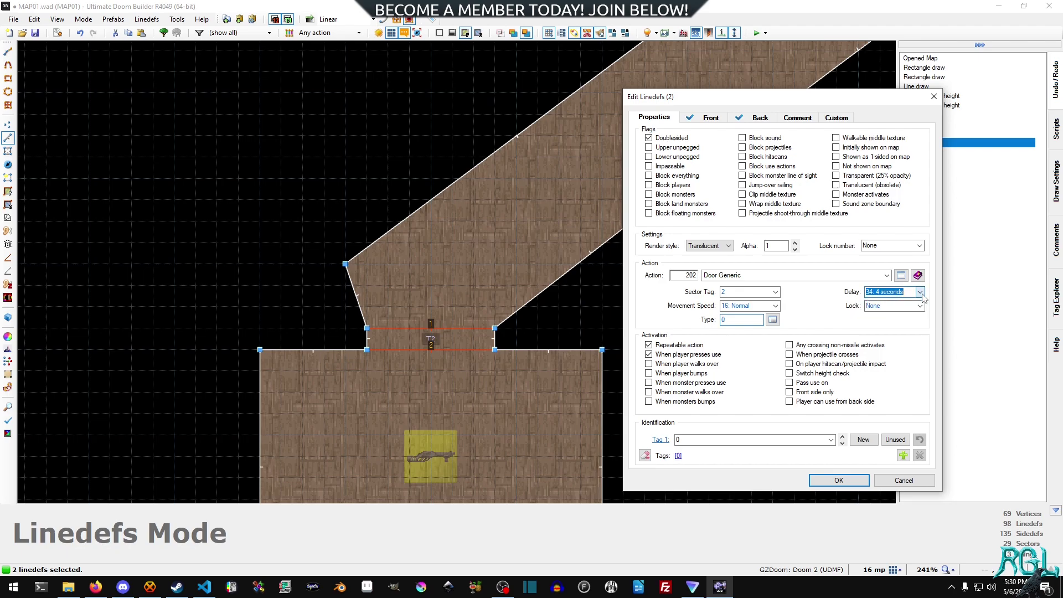
pyautogui.click(776, 306)
pyautogui.click(776, 308)
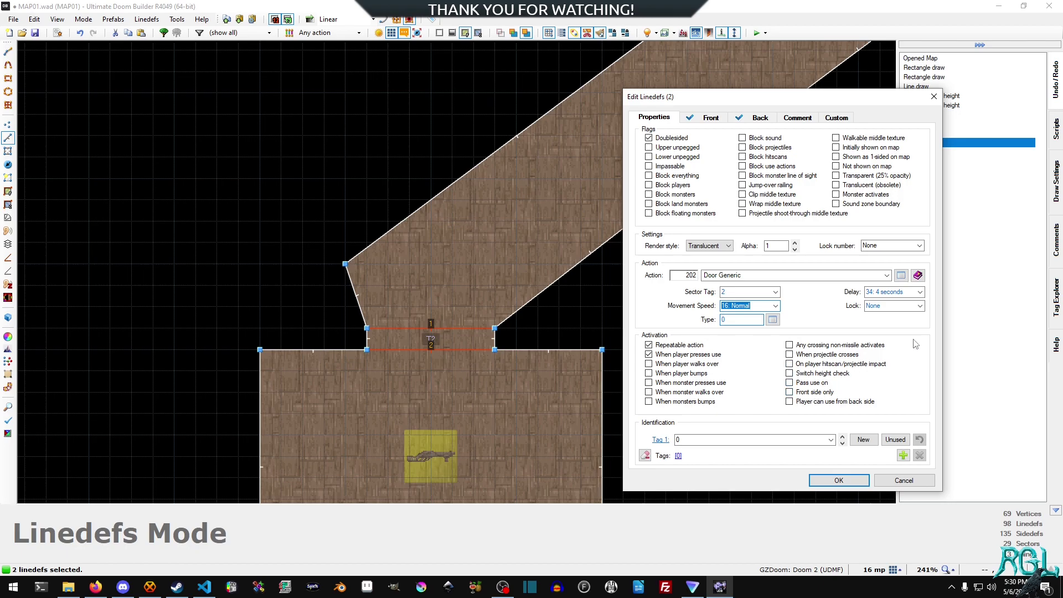
pyautogui.click(920, 305)
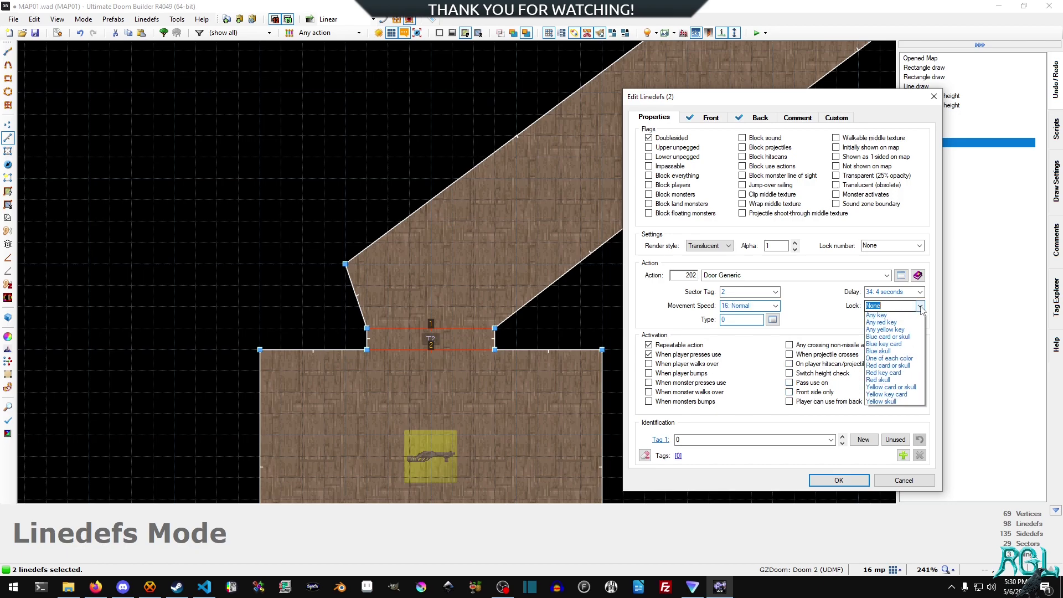
pyautogui.click(832, 294)
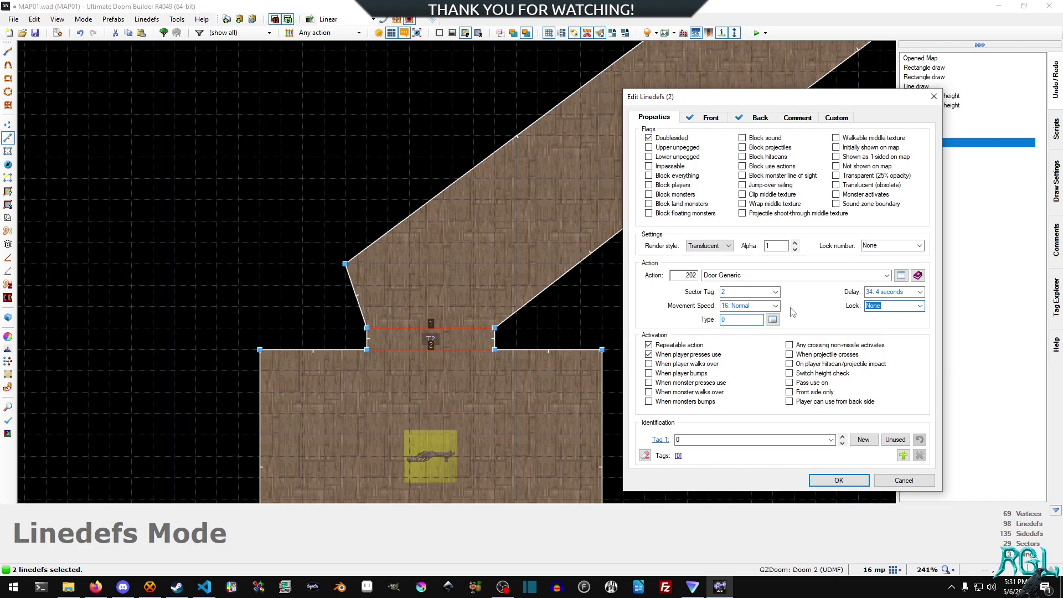
pyautogui.click(846, 480)
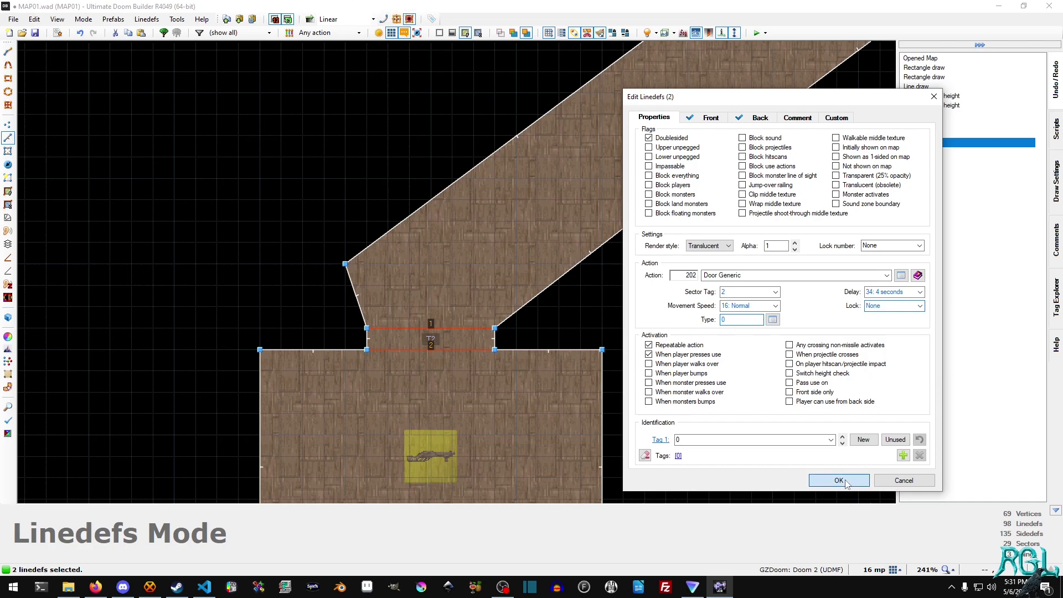
# Enable "Player can use from back side" on the corridor-side line of the small room's doorway
pyautogui.press('l')
pyautogui.click(437, 324)
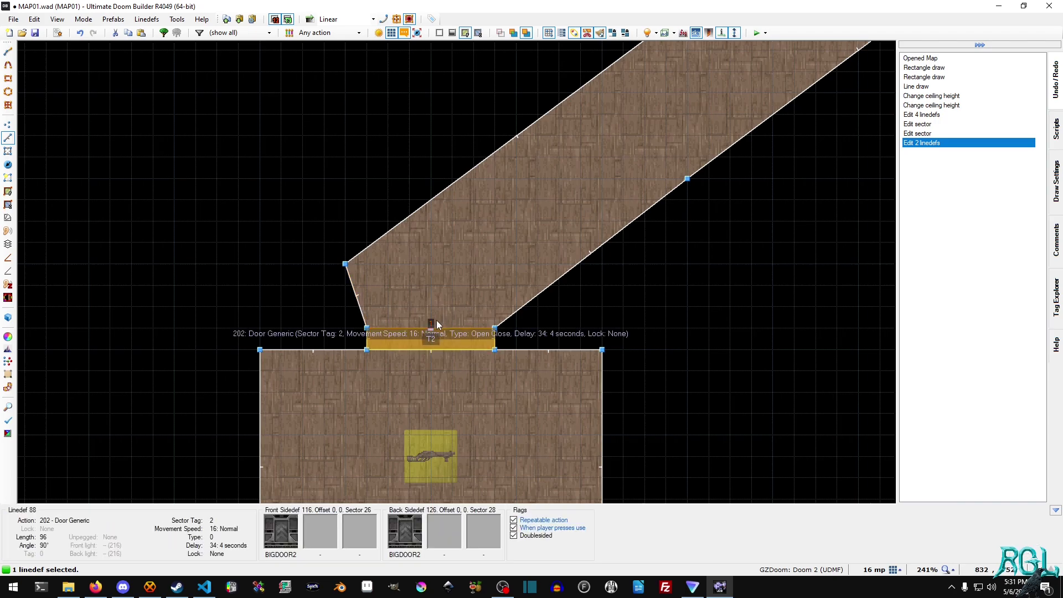
pyautogui.rightClick(437, 324)
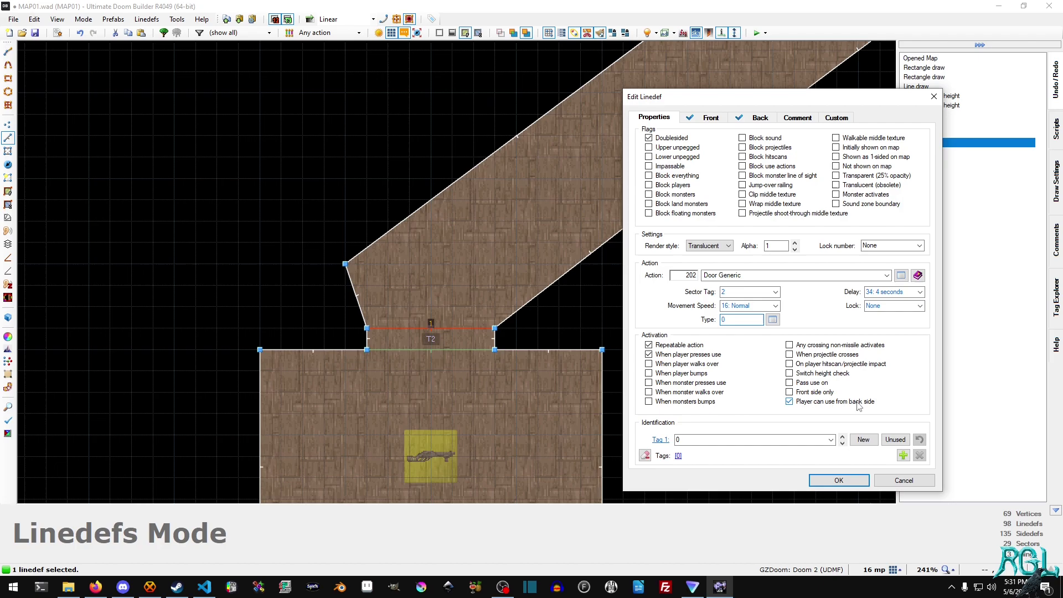
pyautogui.click(839, 481)
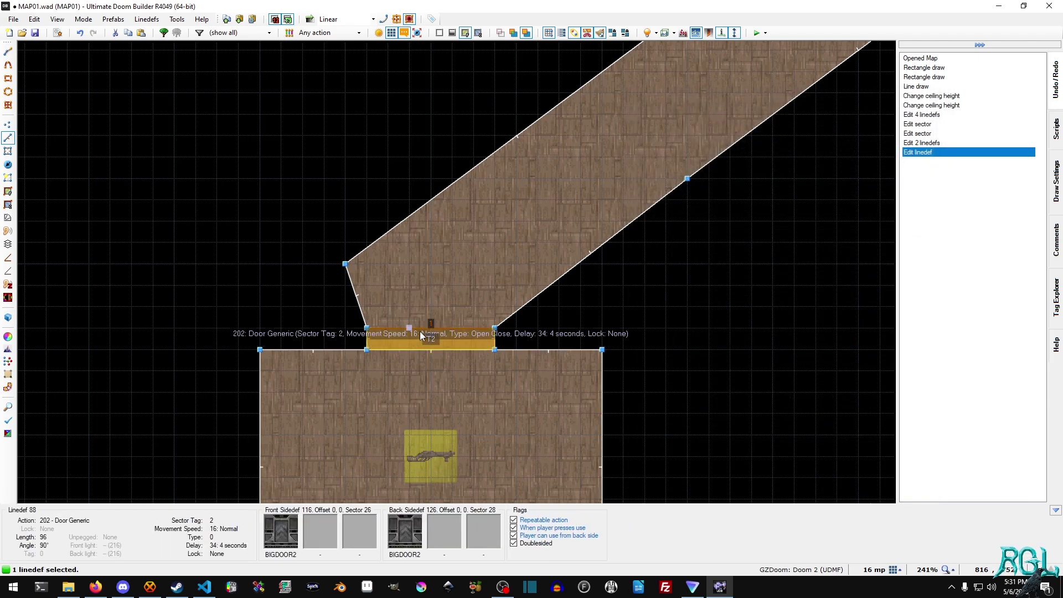
pyautogui.click(420, 331)
# Set the action of both 96-long lines of the long hall's doorway to 202 Door Generic
pyautogui.moveTo(827, 96)
pyautogui.mouseDown(button='middle')
pyautogui.moveTo(540, 411)
pyautogui.moveTo(575, 362)
pyautogui.mouseUp(button='middle')
pyautogui.moveTo(775, 83); pyautogui.dragTo(467, 364, button='middle')
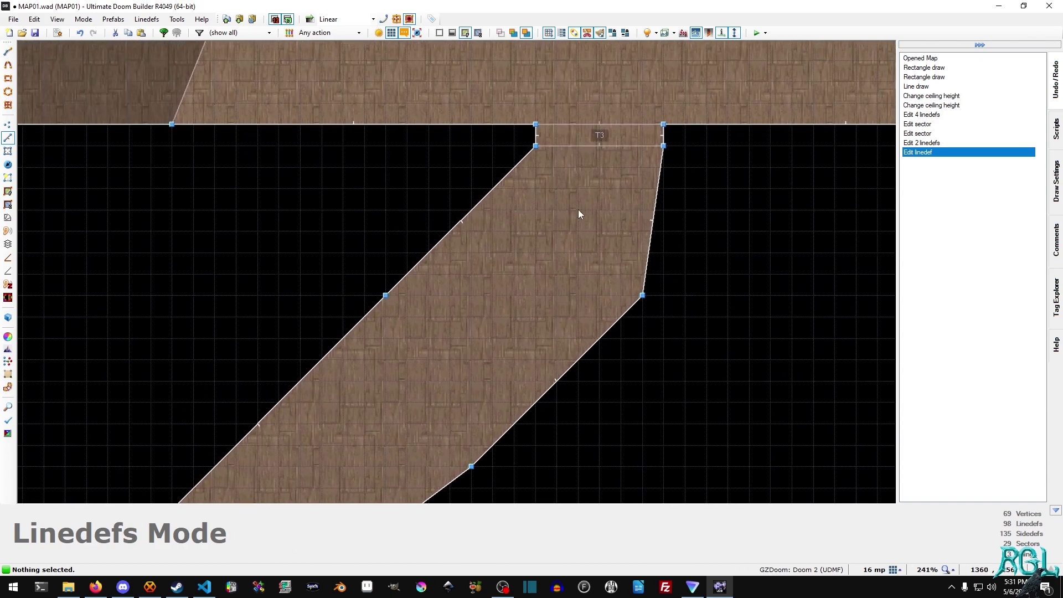
pyautogui.moveTo(578, 209); pyautogui.dragTo(523, 299, button='middle')
pyautogui.click(539, 215)
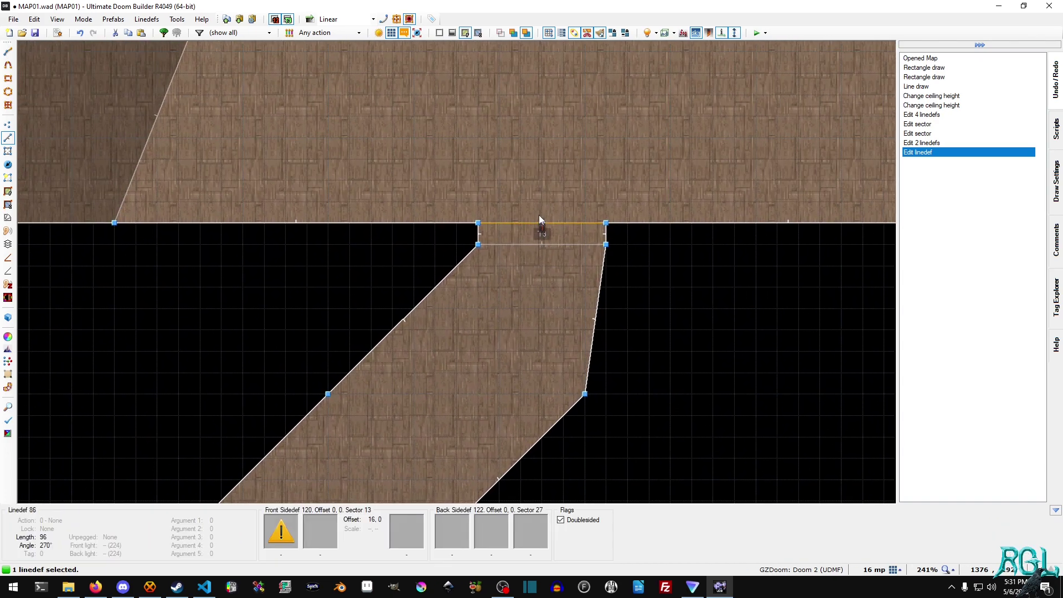
pyautogui.click(554, 246)
pyautogui.rightClick(692, 229)
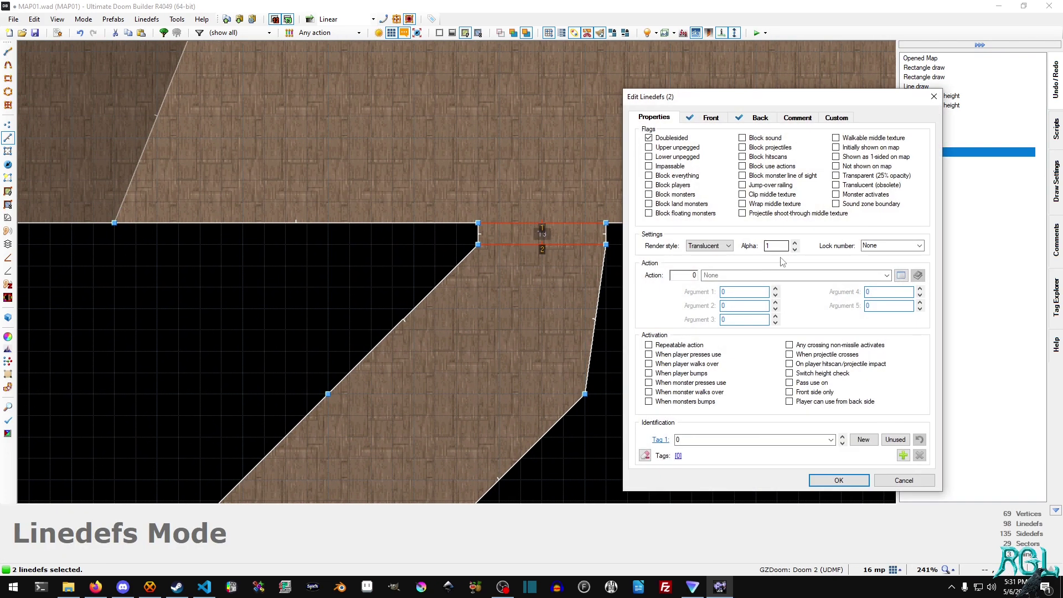
pyautogui.write('202')
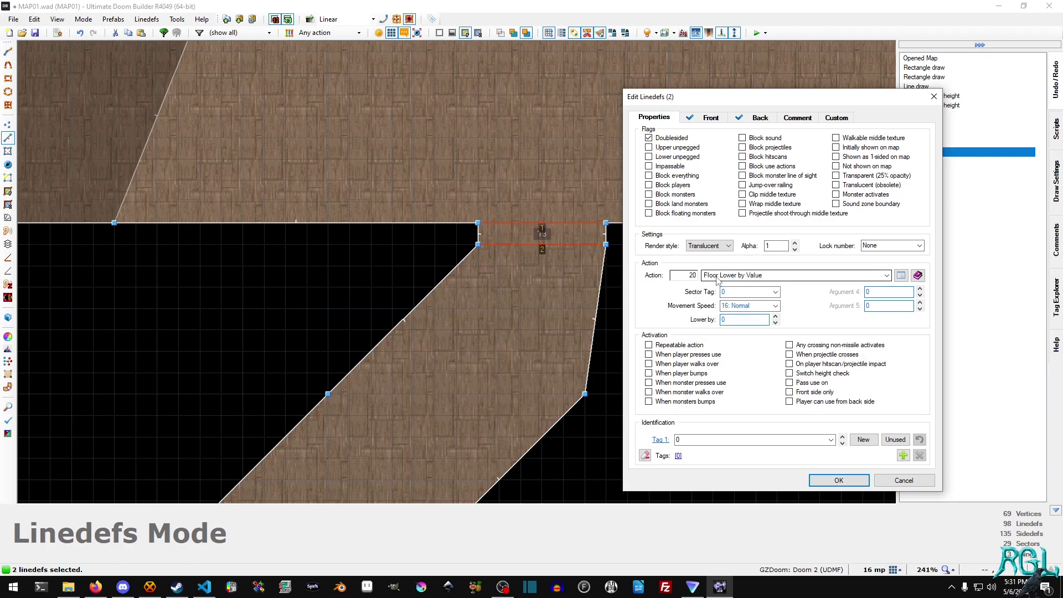
# Target sector tag 3 from the long hall's doorway lines and make them repeatable and activated when the player presses use
pyautogui.click(775, 292)
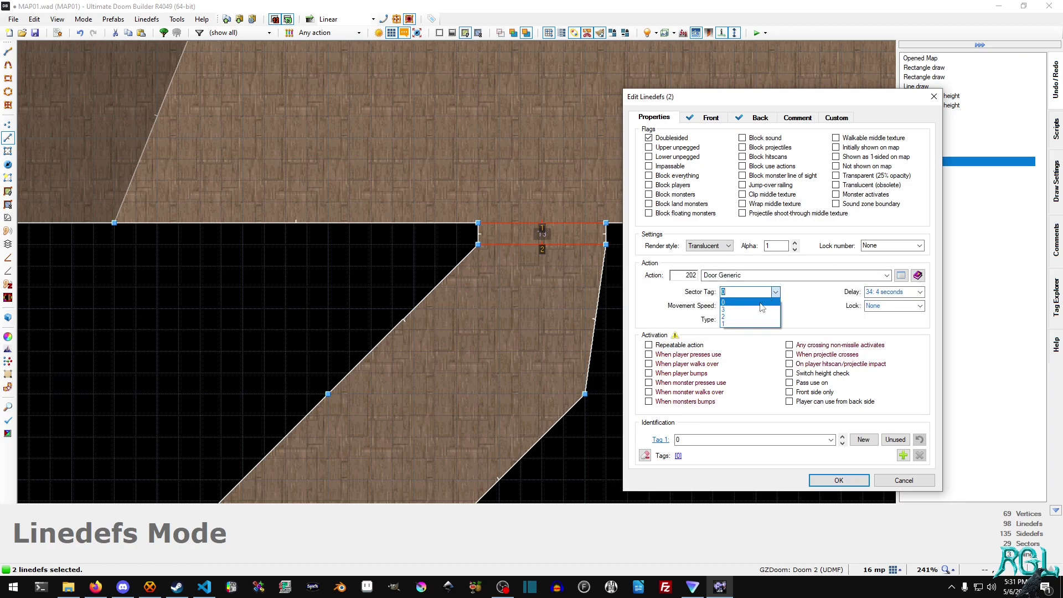
pyautogui.click(747, 309)
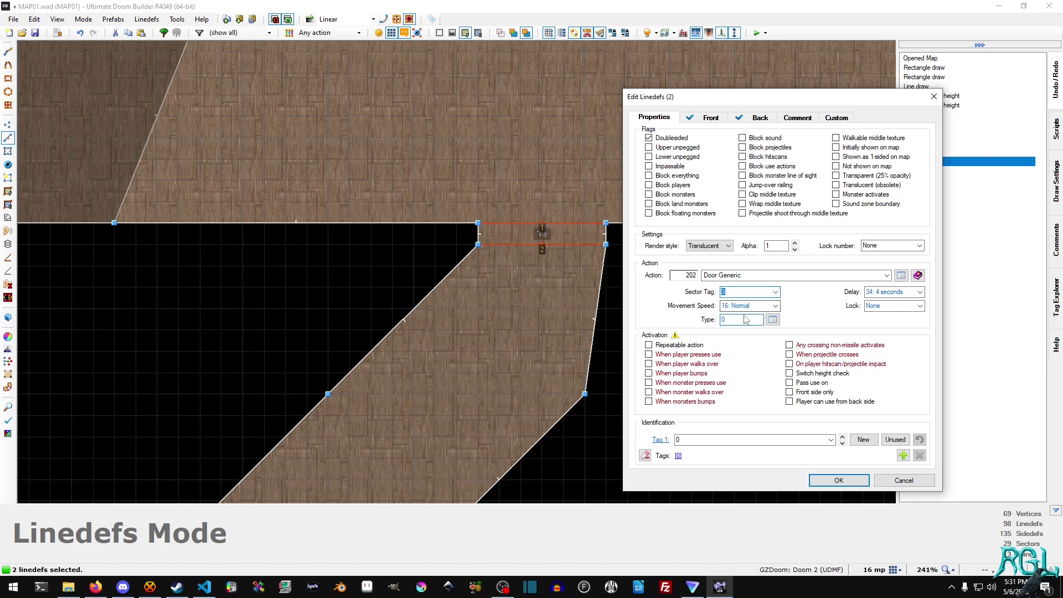
pyautogui.click(690, 357)
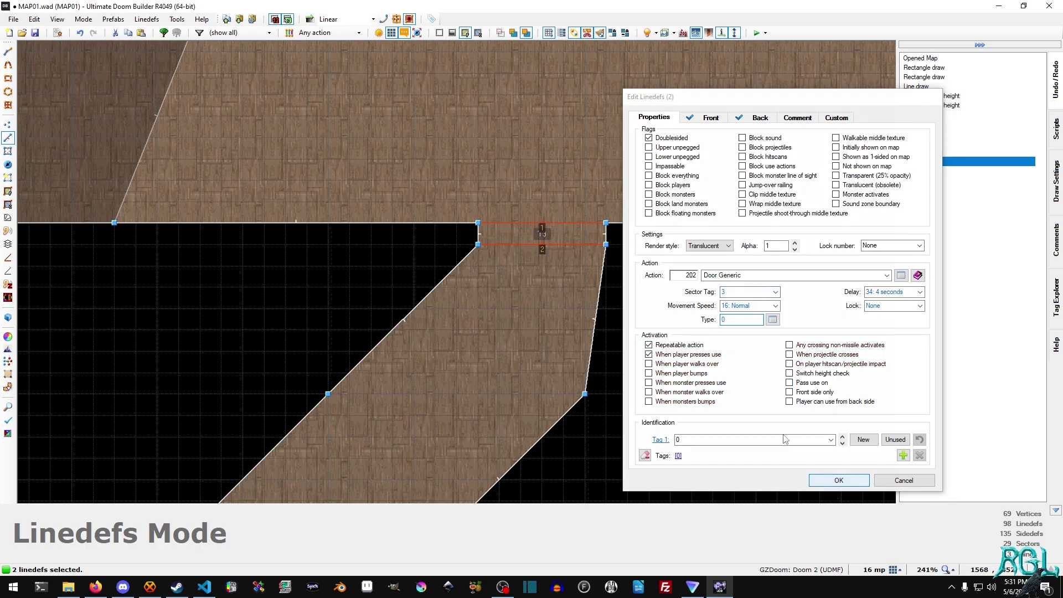
pyautogui.press('Return')
# Enable "Player can use from back side" on the corridor-side line of the long hall's doorway
pyautogui.click(562, 245)
pyautogui.rightClick(562, 245)
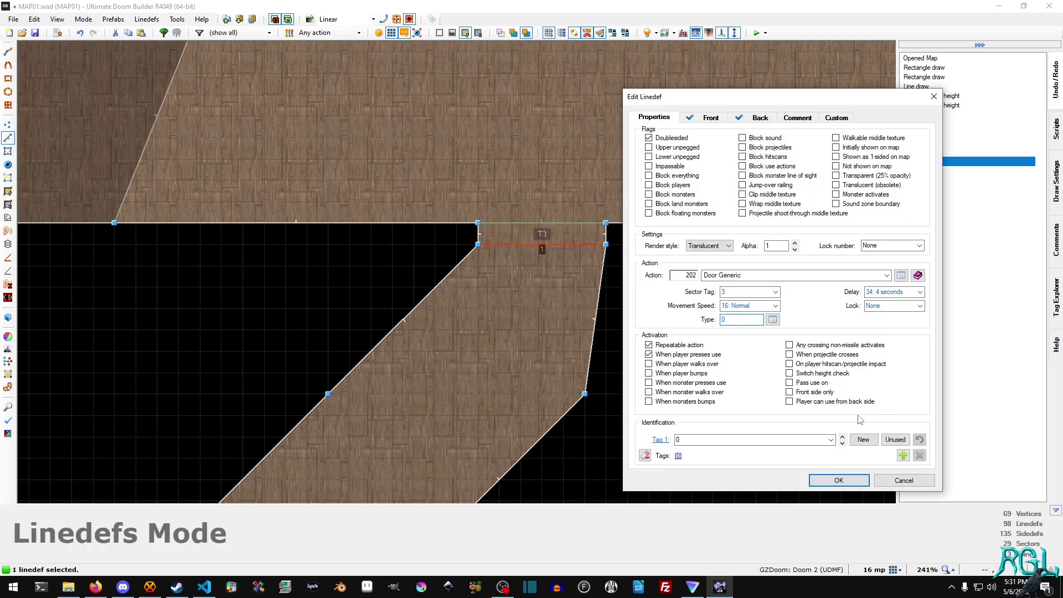
pyautogui.click(838, 403)
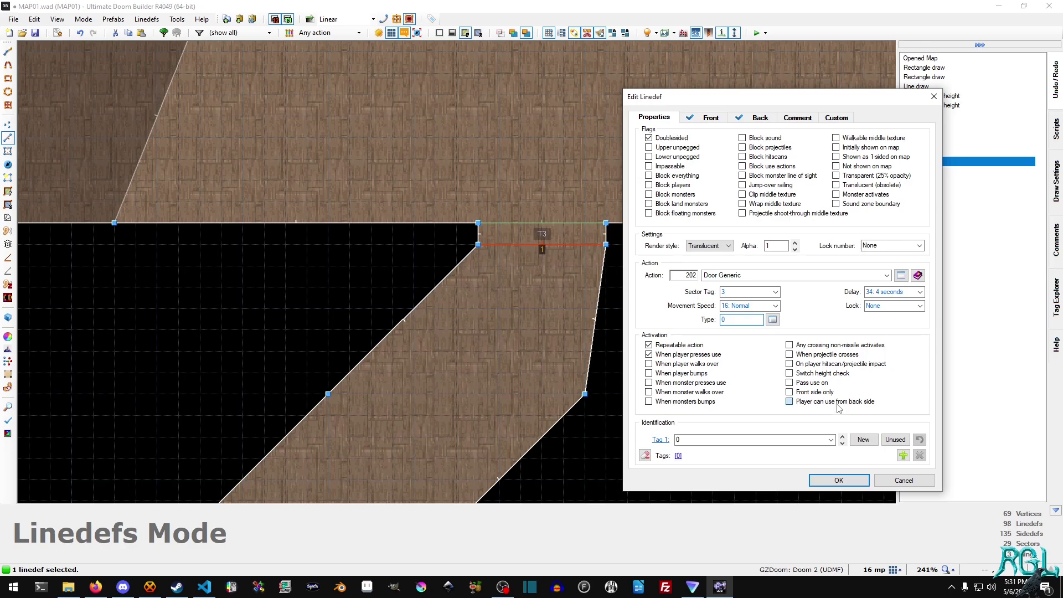
pyautogui.click(839, 481)
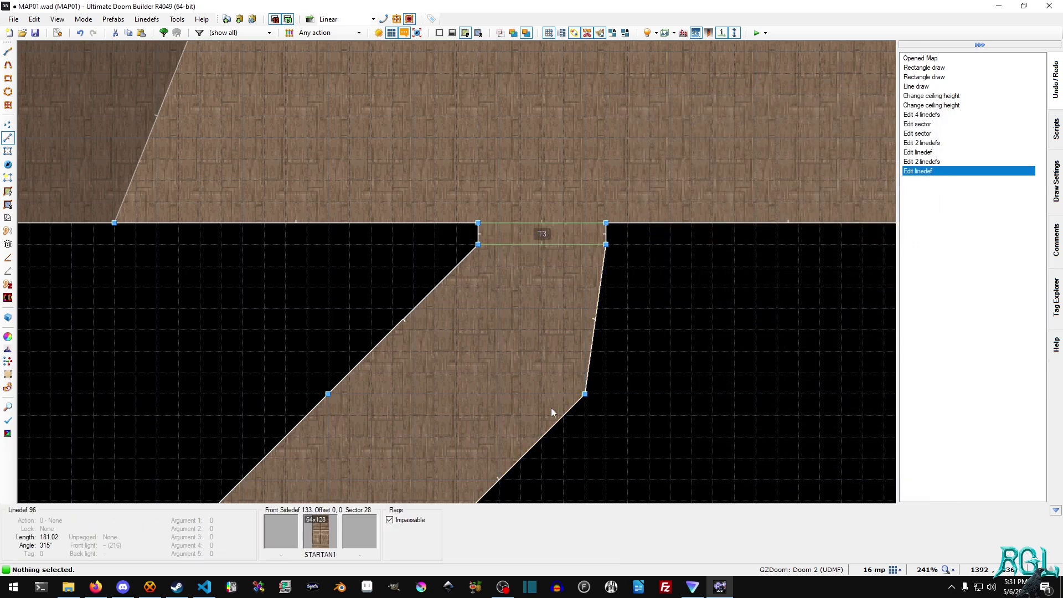
# Insert a new thing in the middle of the corridor
pyautogui.scroll(-2, 553, 409)
pyautogui.scroll(-3, 552, 411)
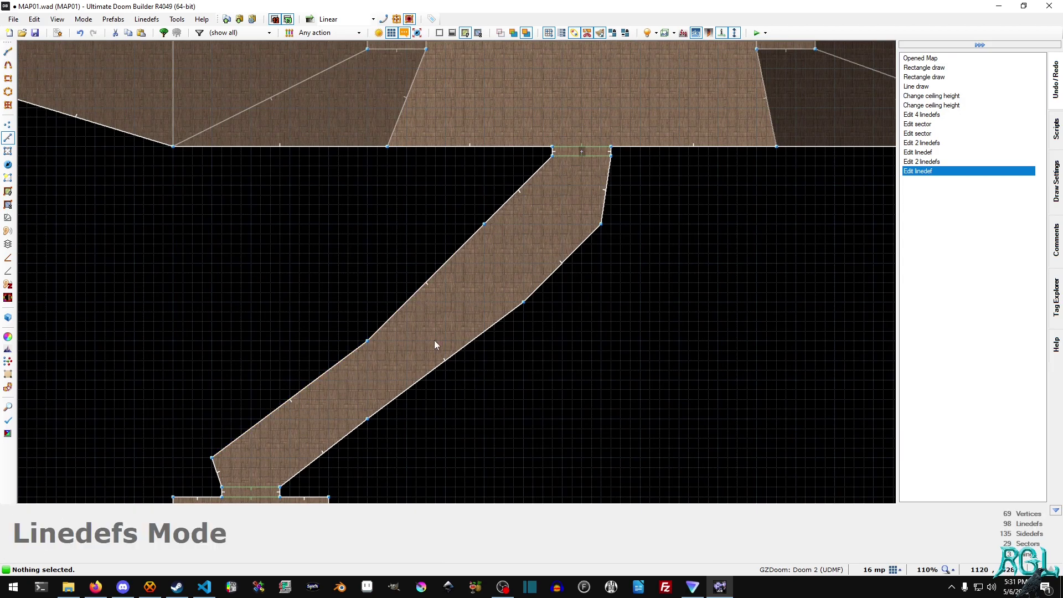
pyautogui.moveTo(451, 351); pyautogui.dragTo(641, 150, button='middle')
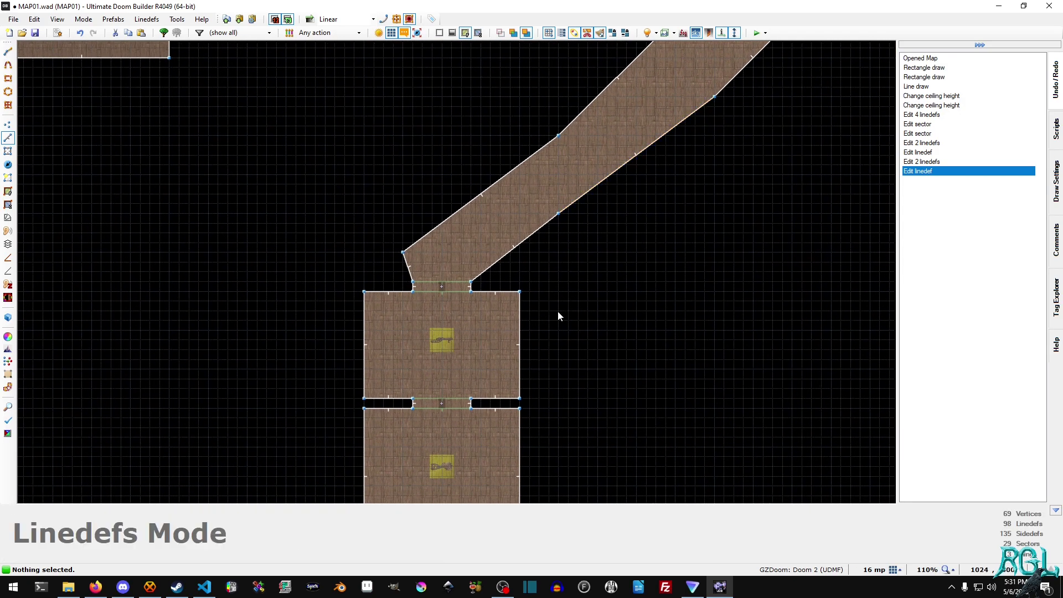
pyautogui.moveTo(619, 190); pyautogui.dragTo(523, 322, button='middle')
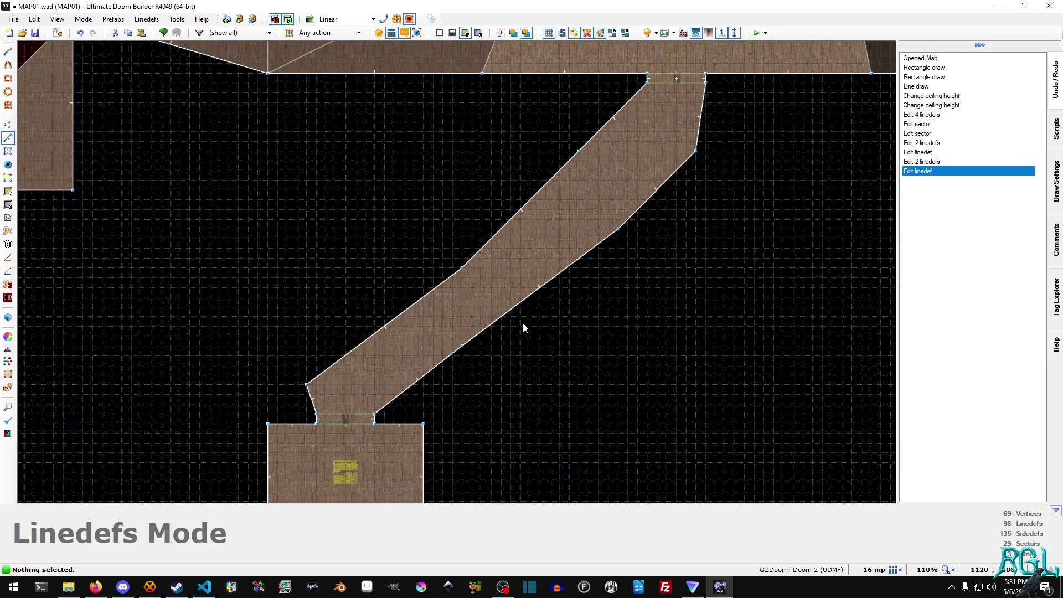
pyautogui.scroll(2, 540, 273)
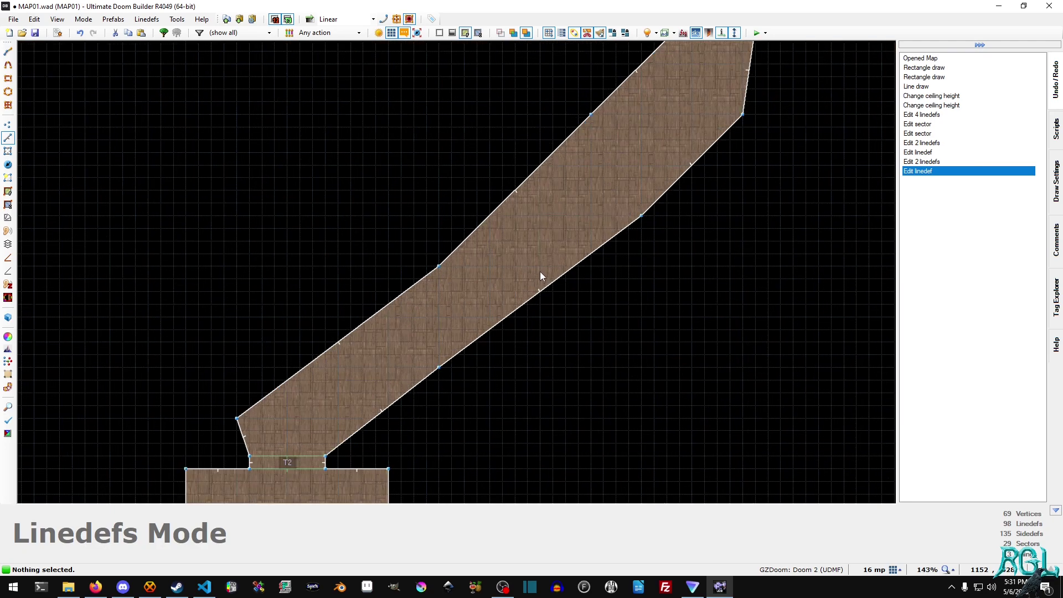
pyautogui.press('t')
pyautogui.press('Insert')
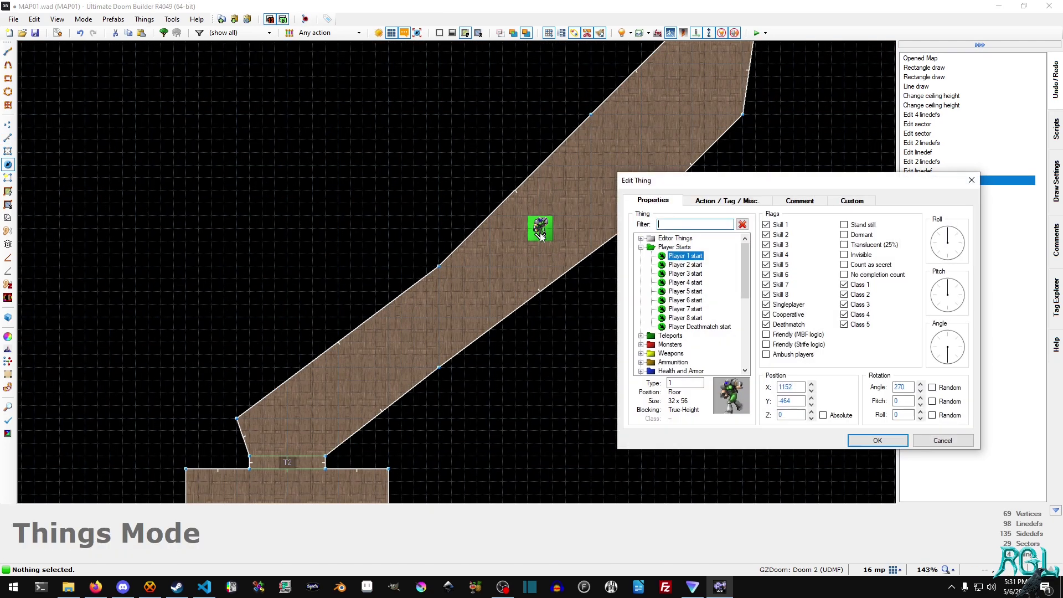
# Filter the thing types for "ammo" and try Ammo clip as the new thing's type
pyautogui.click(706, 226)
pyautogui.write('ammo')
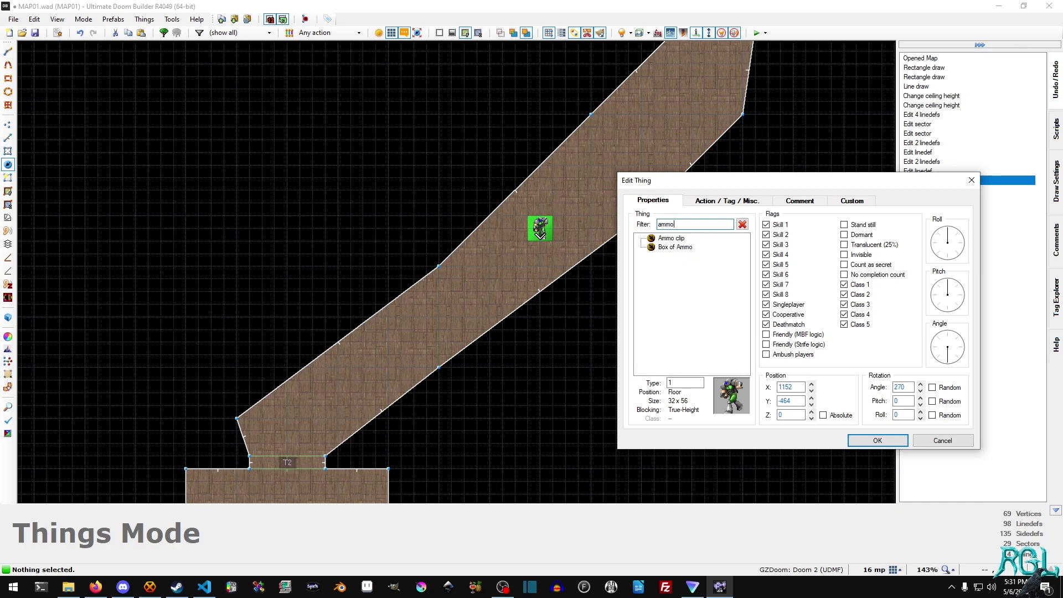
pyautogui.press('Down')
pyautogui.press('Down')
pyautogui.press('Up')
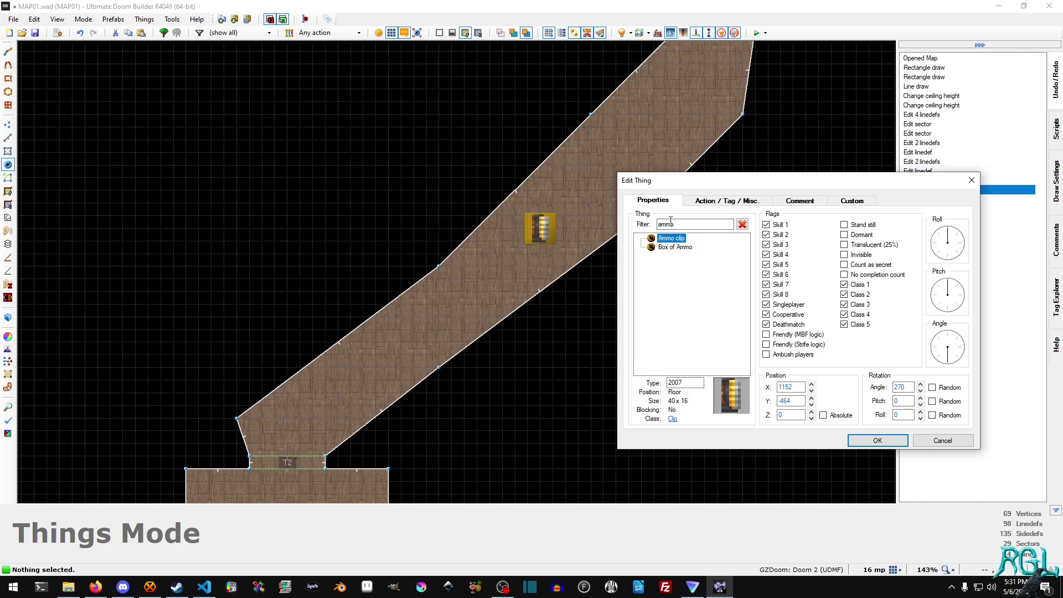
# Clear the type filter and make the corridor's new thing a Box of Shells from the Ammunition category
pyautogui.press('BackSpace')
pyautogui.press('BackSpace')
pyautogui.press('BackSpace')
pyautogui.press('BackSpace')
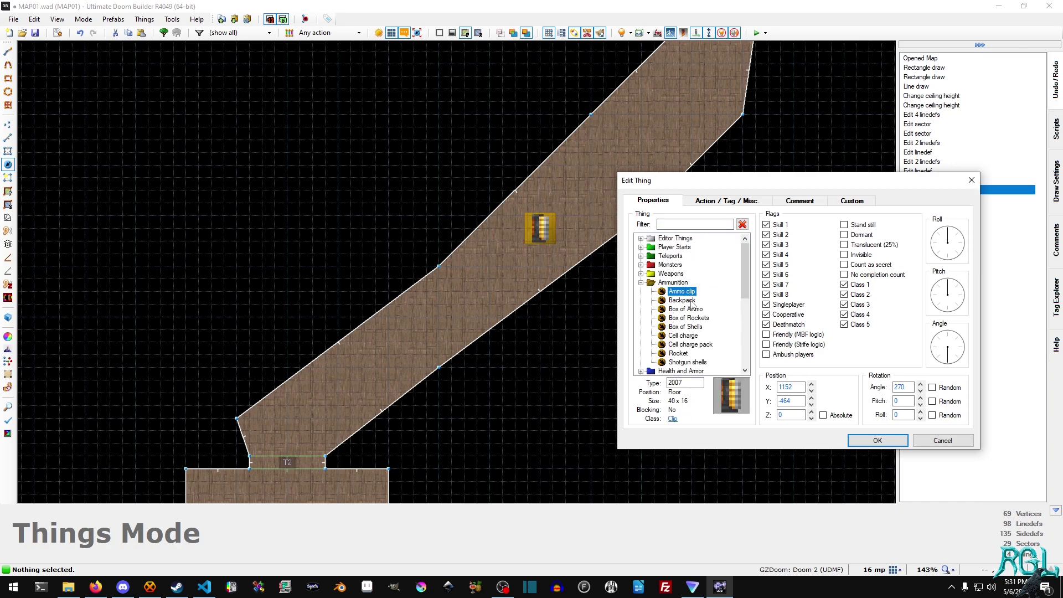
pyautogui.doubleClick(699, 326)
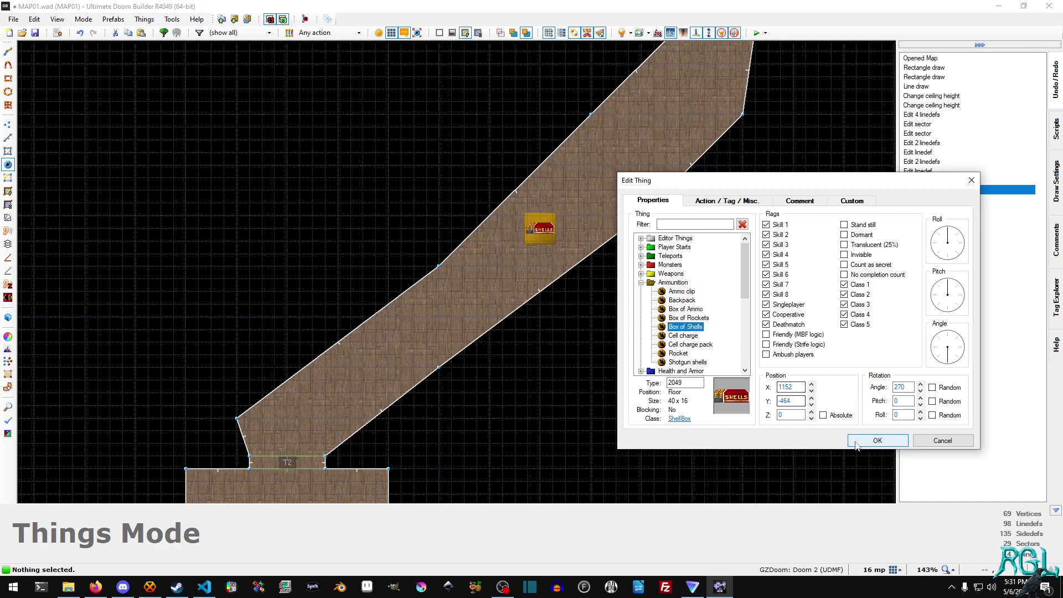
# Enable "Player can use from back side" on the upper line of the tag 1 doorway between the two small rooms and test-run the map
pyautogui.moveTo(474, 460); pyautogui.dragTo(640, 106, button='middle')
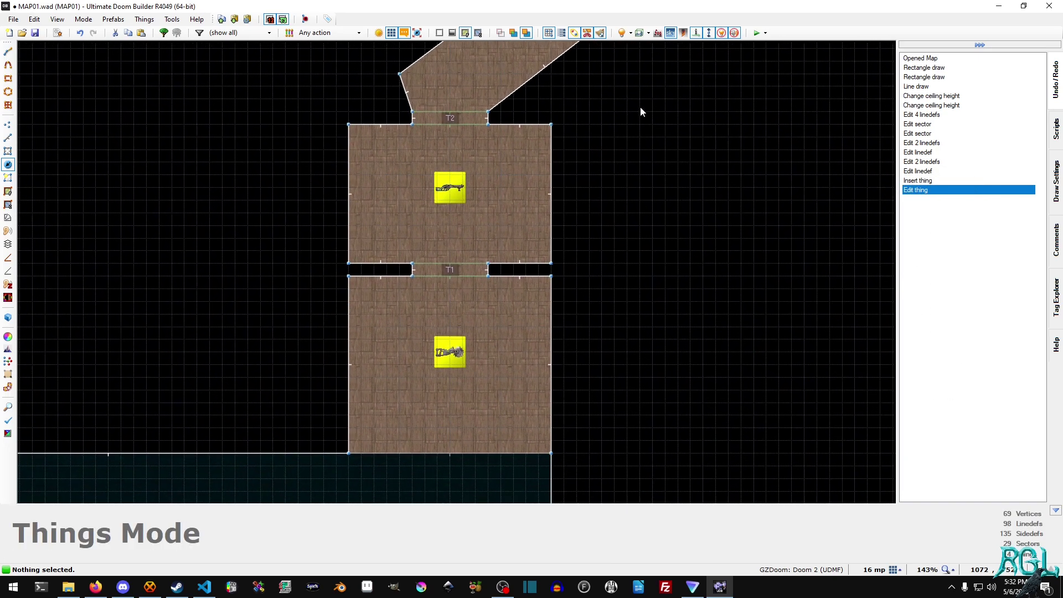
pyautogui.scroll(2, 460, 227)
pyautogui.scroll(1, 460, 228)
pyautogui.press('l')
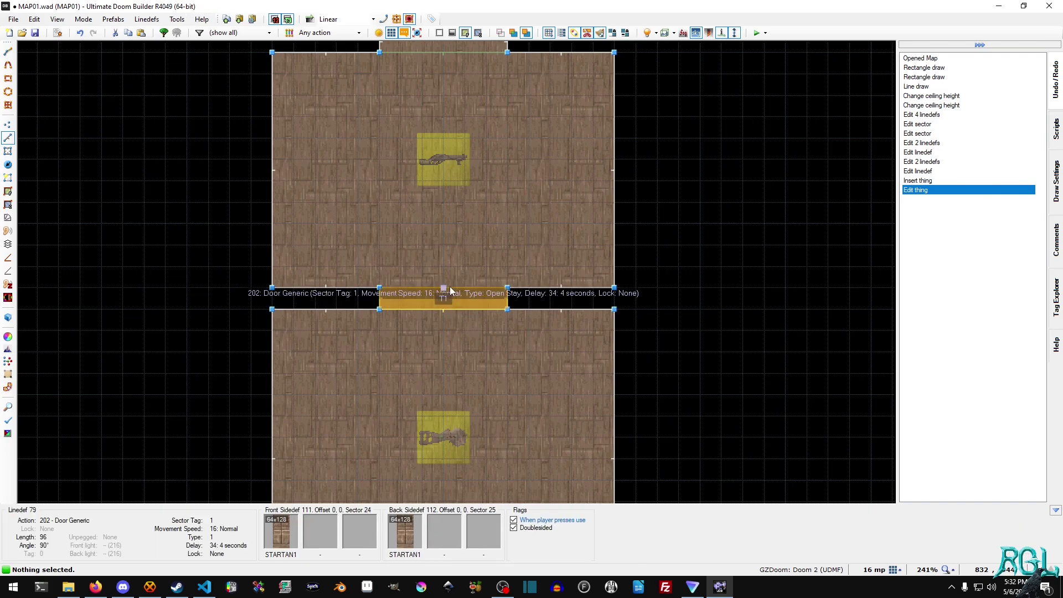
pyautogui.rightClick(450, 285)
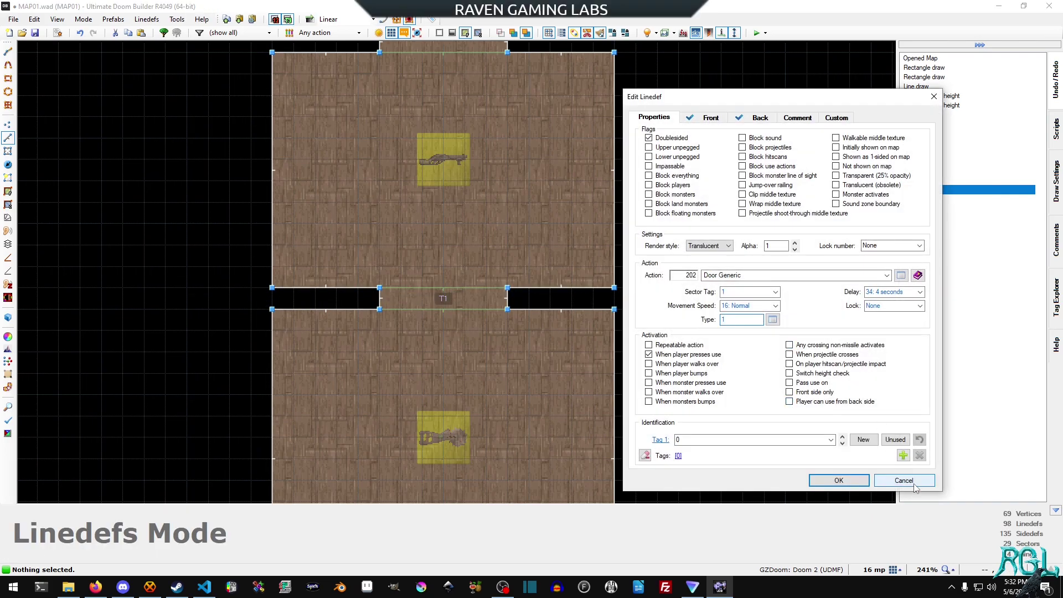
pyautogui.click(904, 480)
pyautogui.rightClick(455, 289)
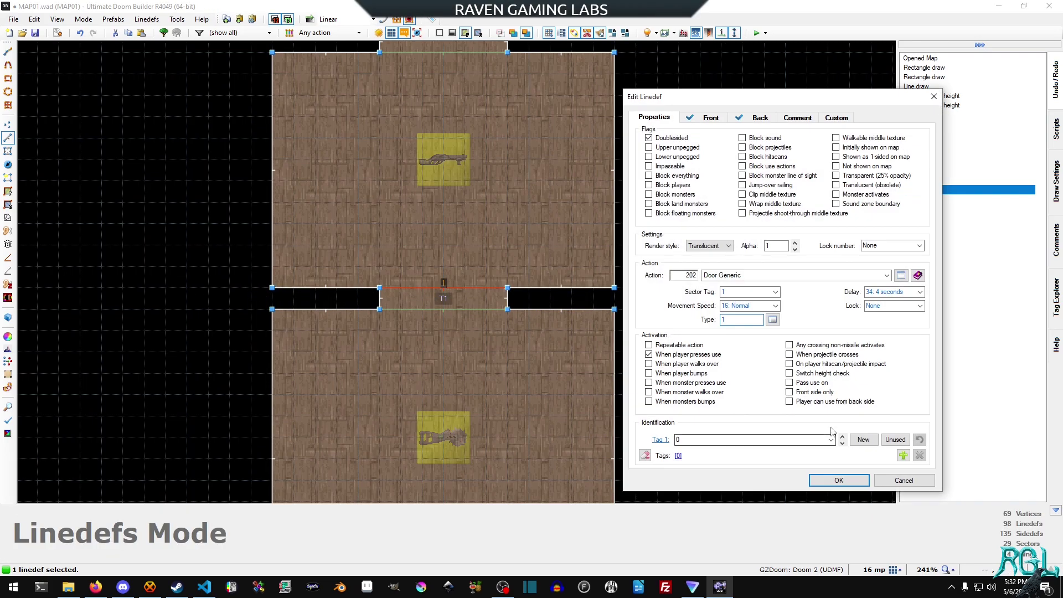
pyautogui.click(800, 400)
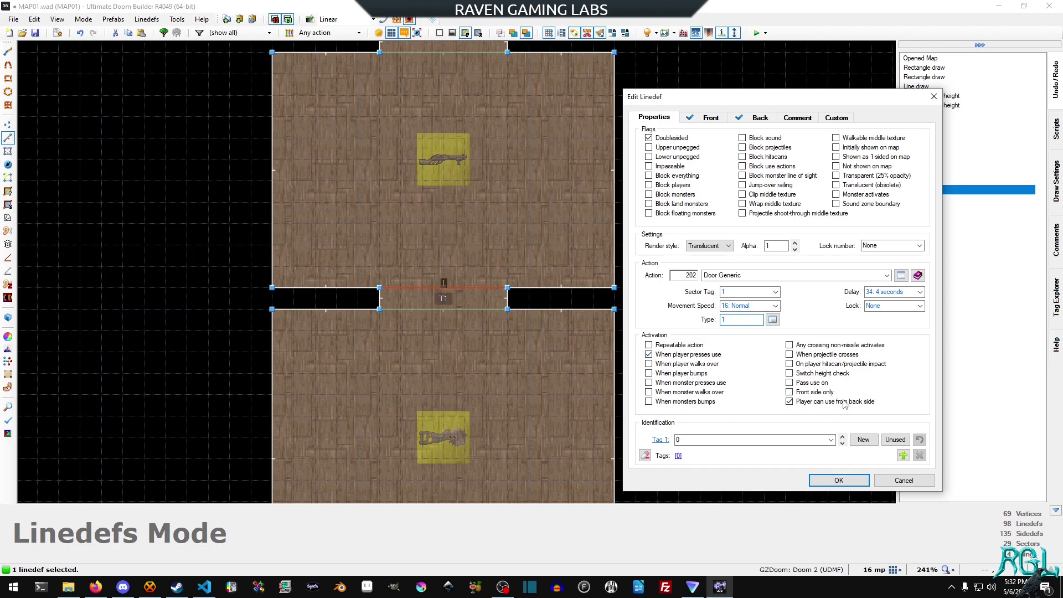
pyautogui.click(840, 480)
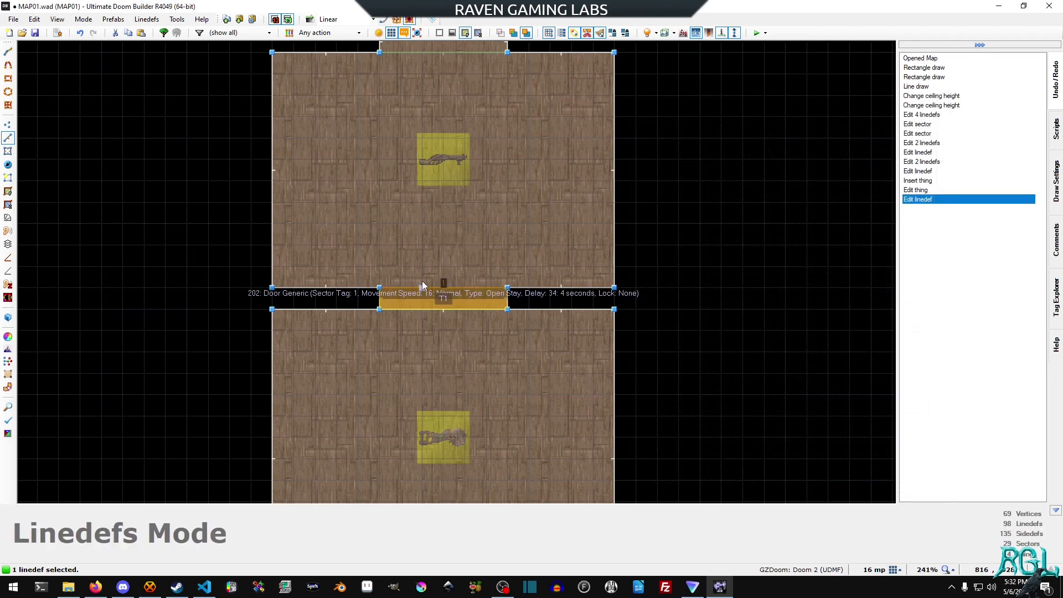
pyautogui.press('F9')
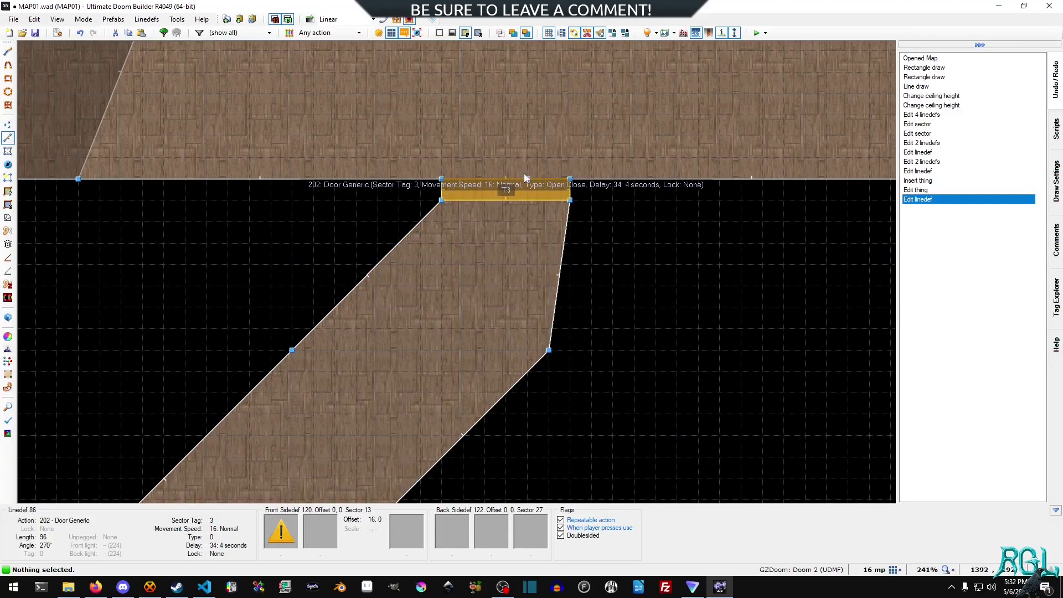
# Give the hall-side line of the tag 3 doorway the front upper texture STARTAN1
pyautogui.rightClick(508, 177)
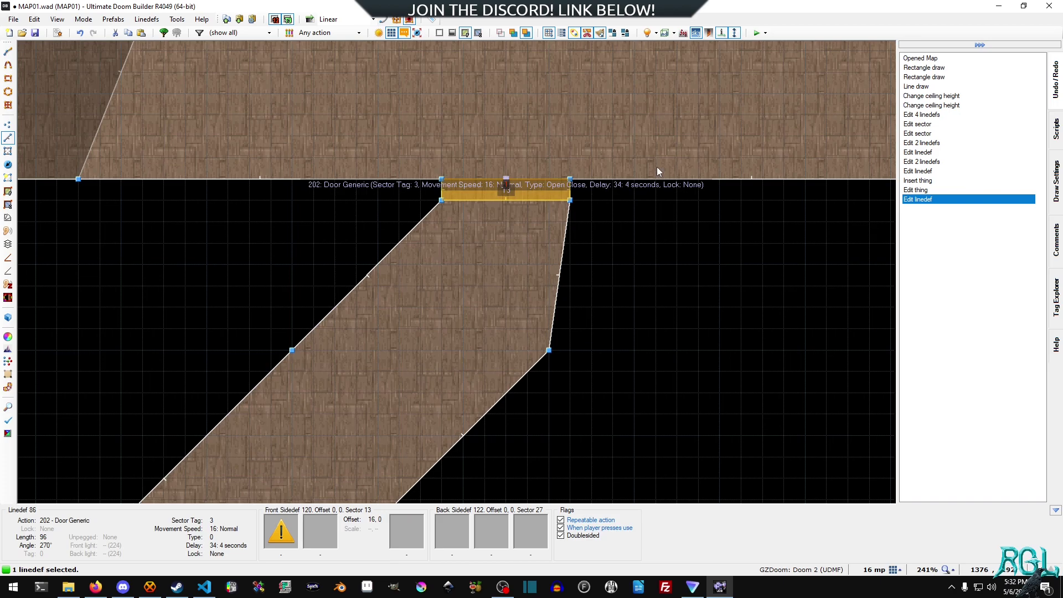
pyautogui.click(711, 117)
pyautogui.click(862, 212)
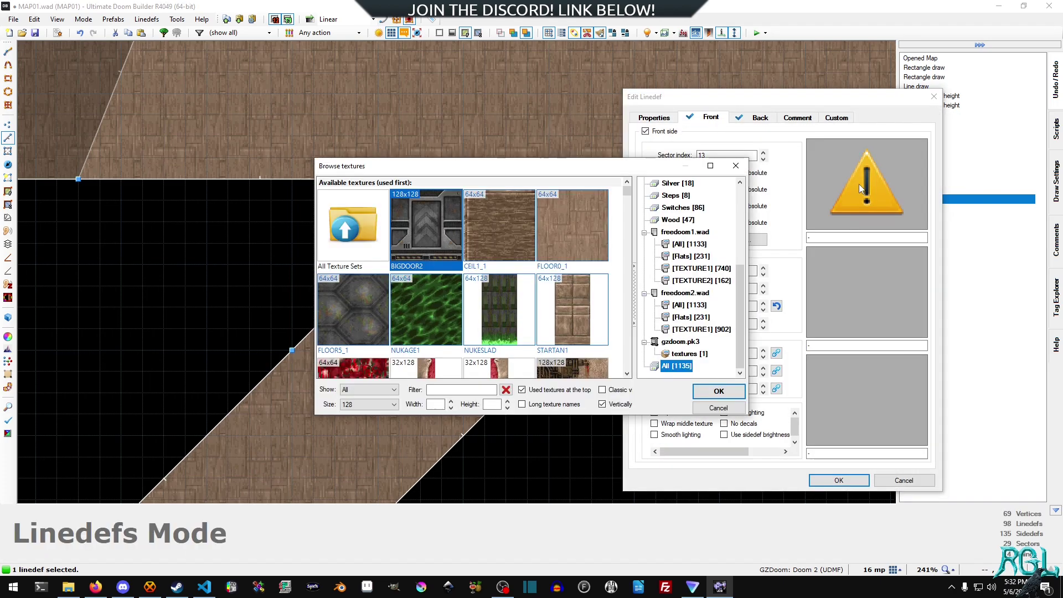
pyautogui.doubleClick(572, 309)
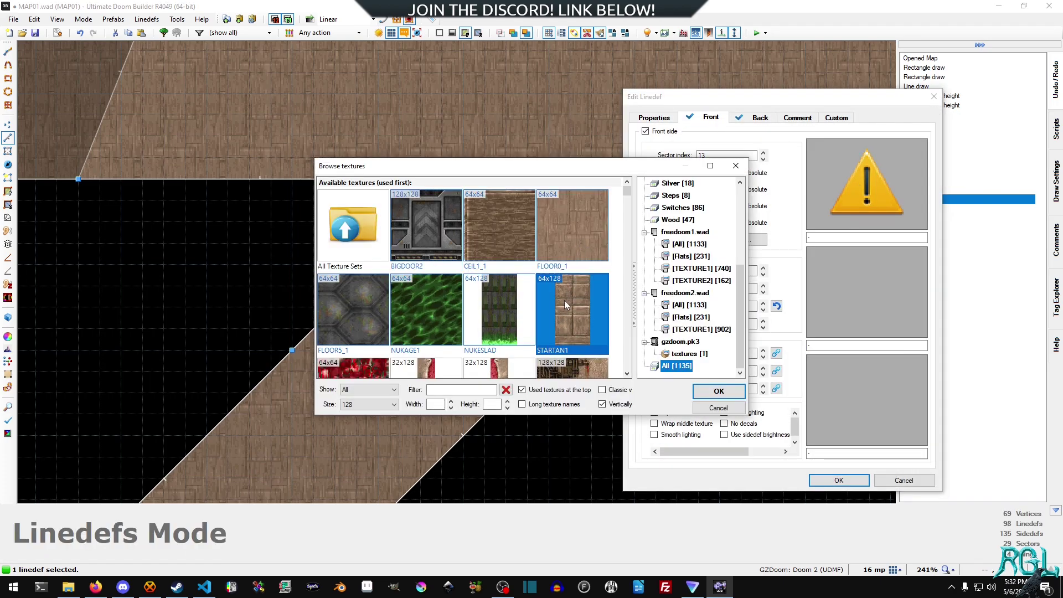
pyautogui.press('Return')
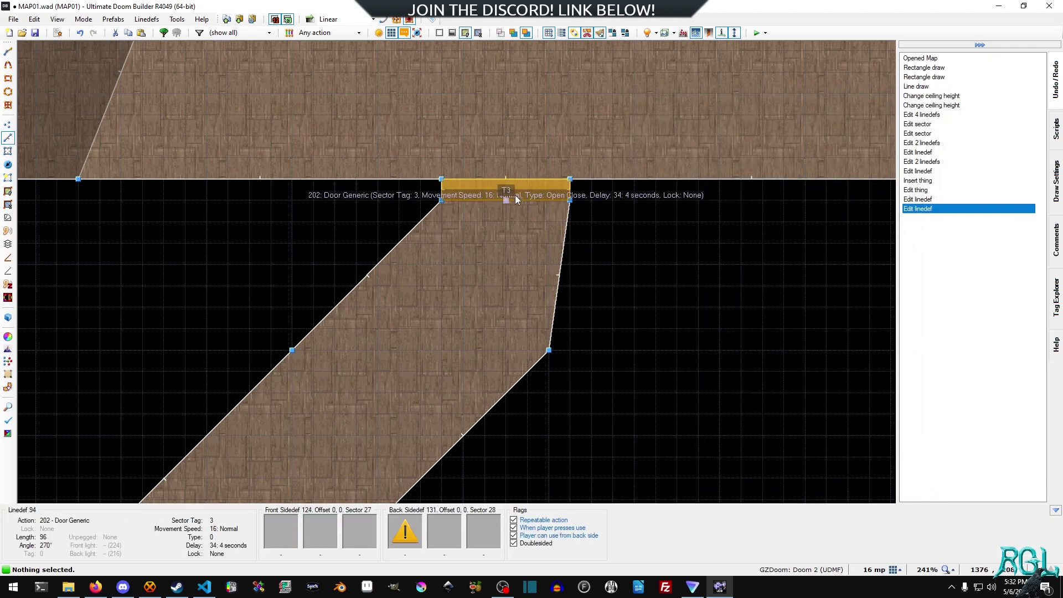
pyautogui.rightClick(506, 194)
pyautogui.click(829, 198)
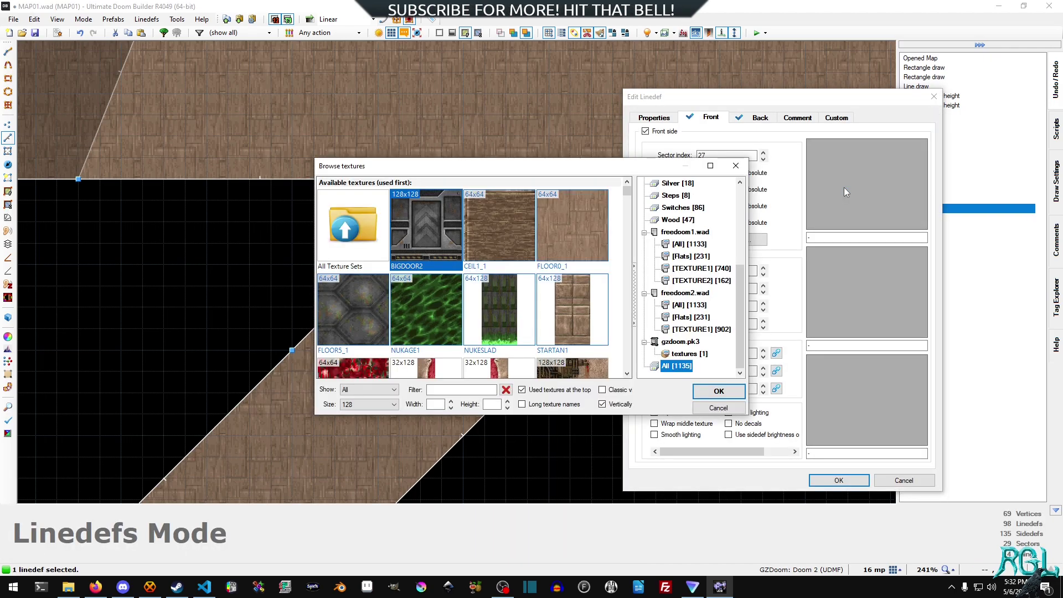
pyautogui.click(717, 409)
pyautogui.click(908, 480)
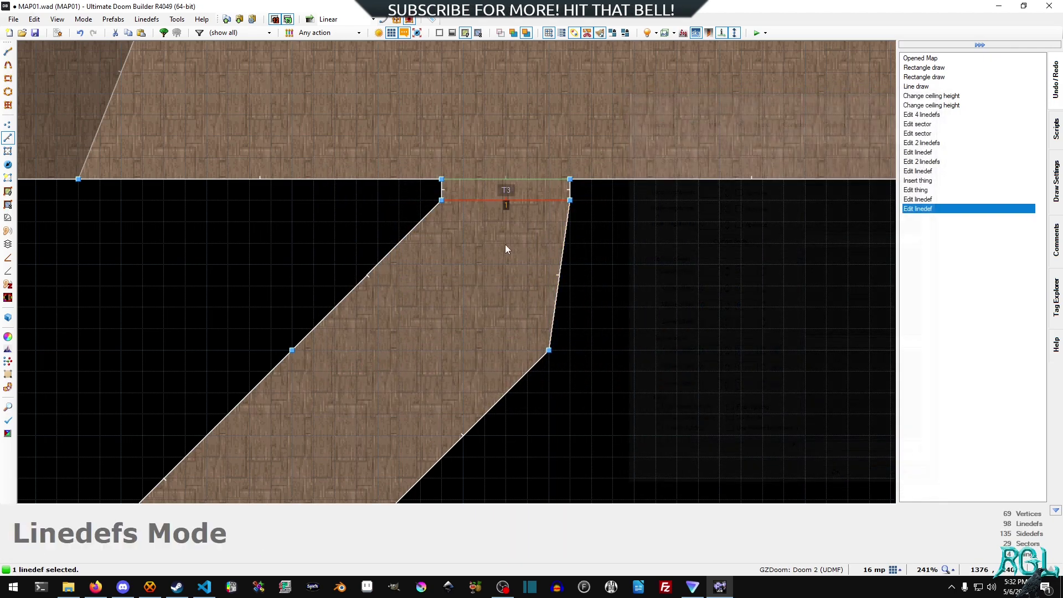
# Give the corridor-side line of the tag 3 doorway the back upper texture BIGDOOR2
pyautogui.rightClick(536, 195)
pyautogui.click(742, 117)
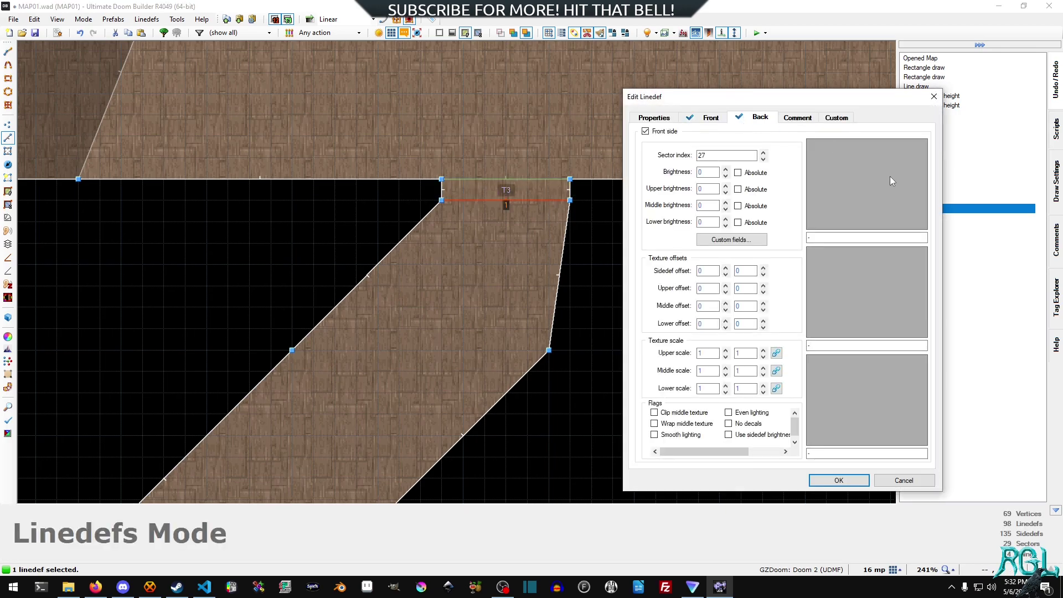
pyautogui.click(833, 176)
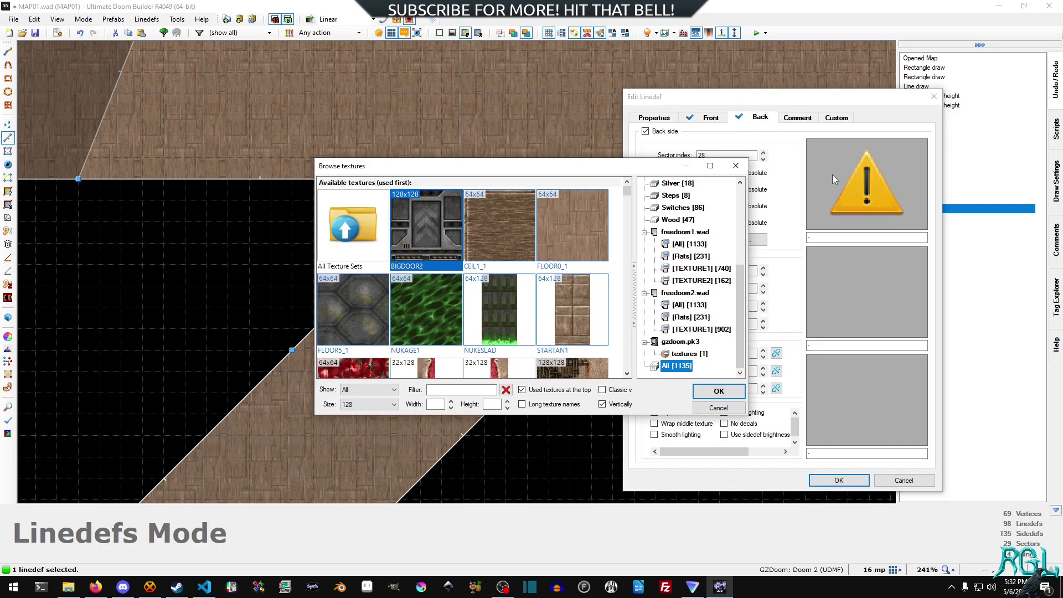
pyautogui.doubleClick(440, 232)
pyautogui.click(837, 480)
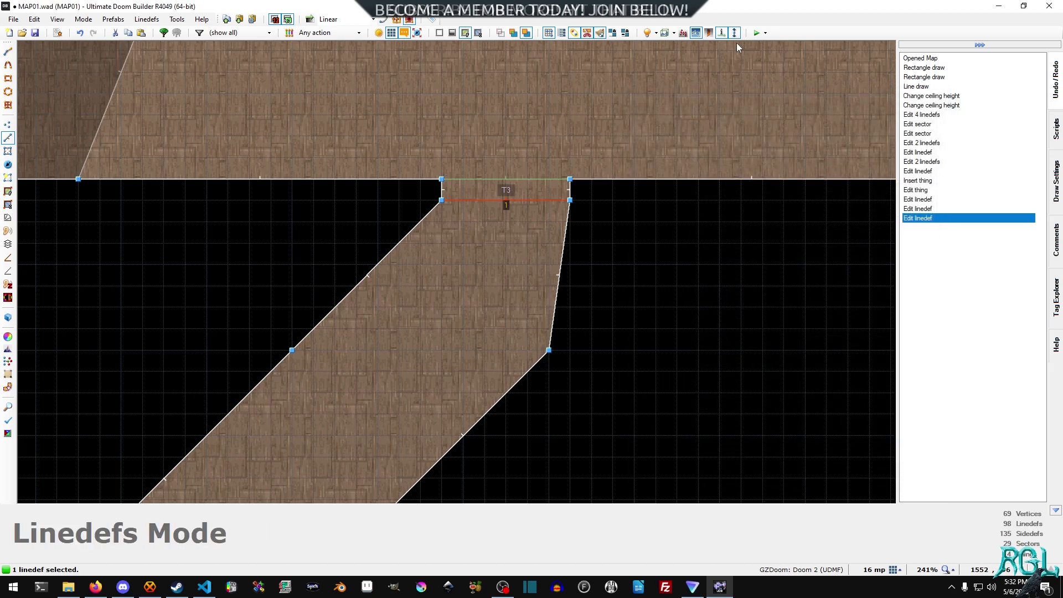
# Test the map in-game by walking from the long hall through the corridor, collecting the box of shells and checking the doors
pyautogui.click(754, 34)
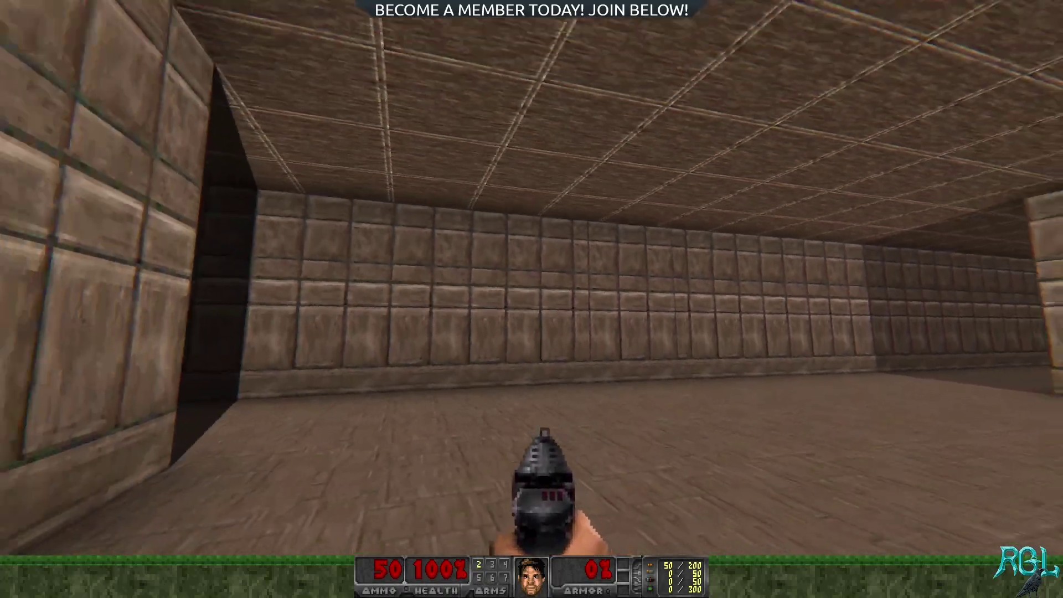
pyautogui.press('w')
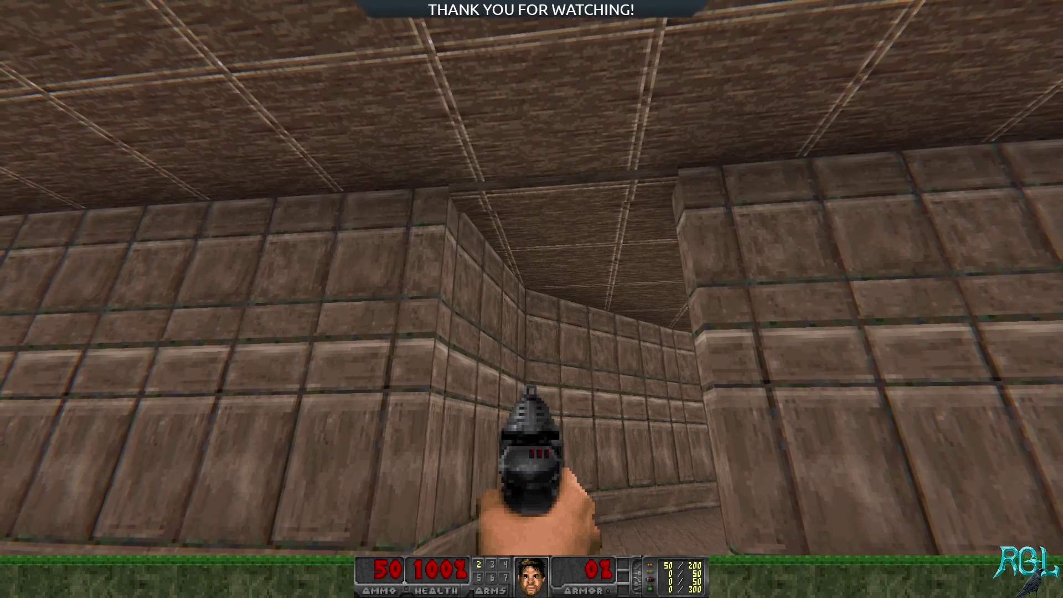
pyautogui.press('w')
pyautogui.press('w')
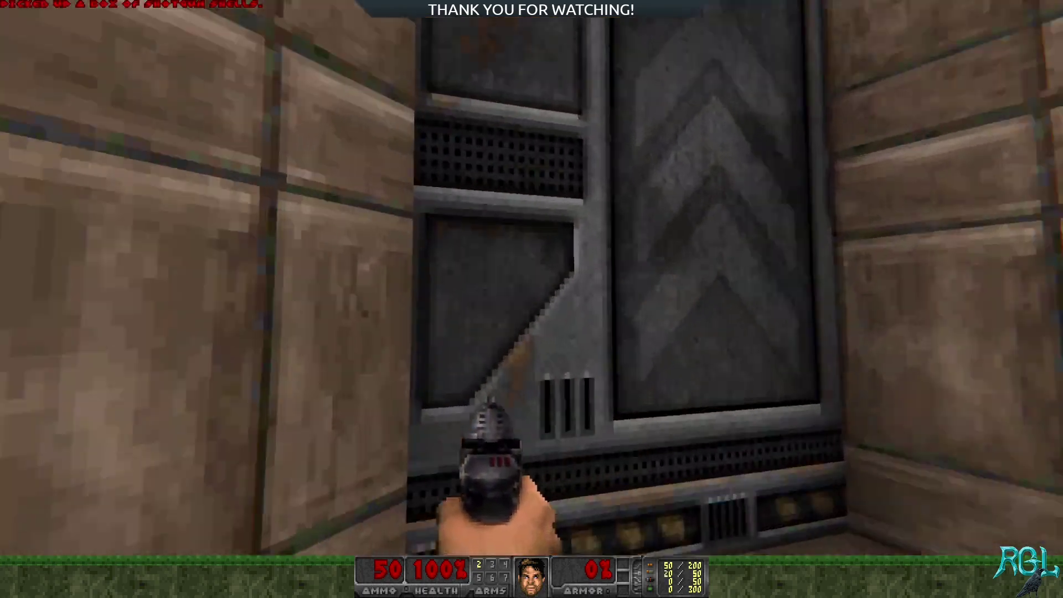
pyautogui.press('s')
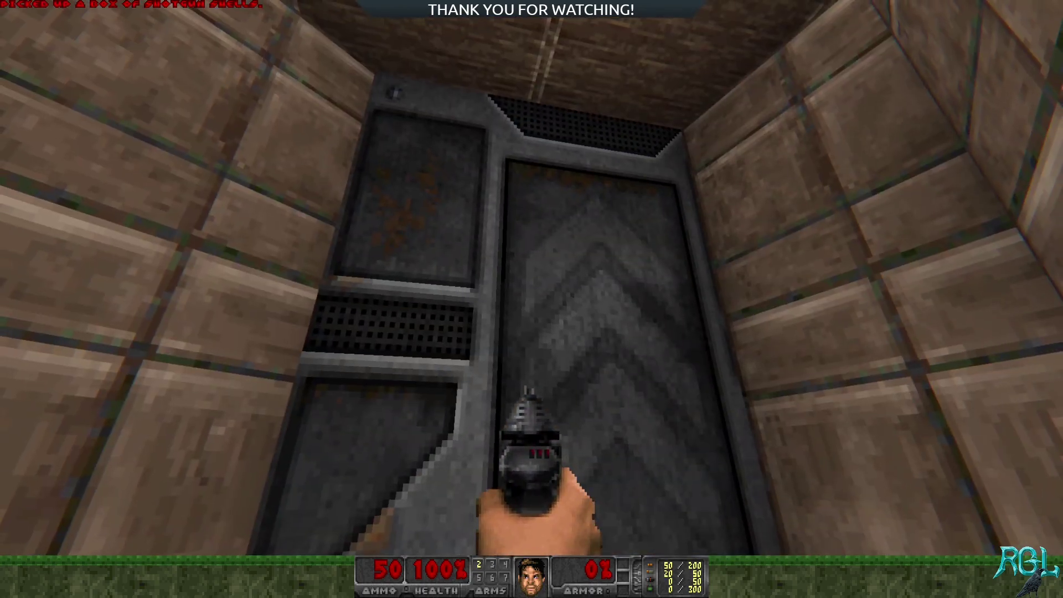
pyautogui.press('w')
pyautogui.press('w')
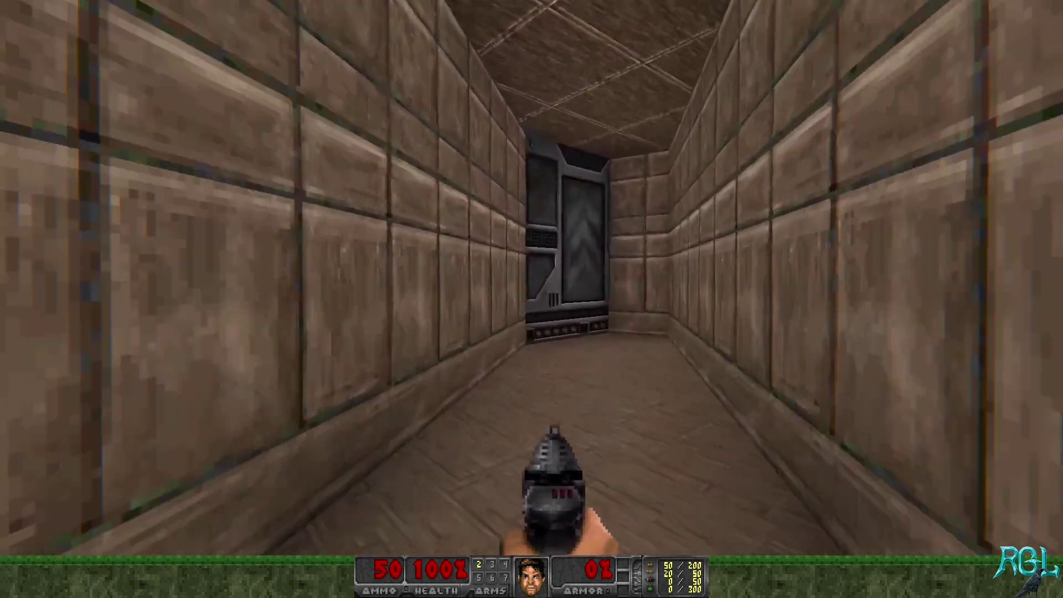
# Collect the shotgun in the small room, open the door to the adjoining room, pick up the weapon there and walk back through the doorway
pyautogui.press('w')
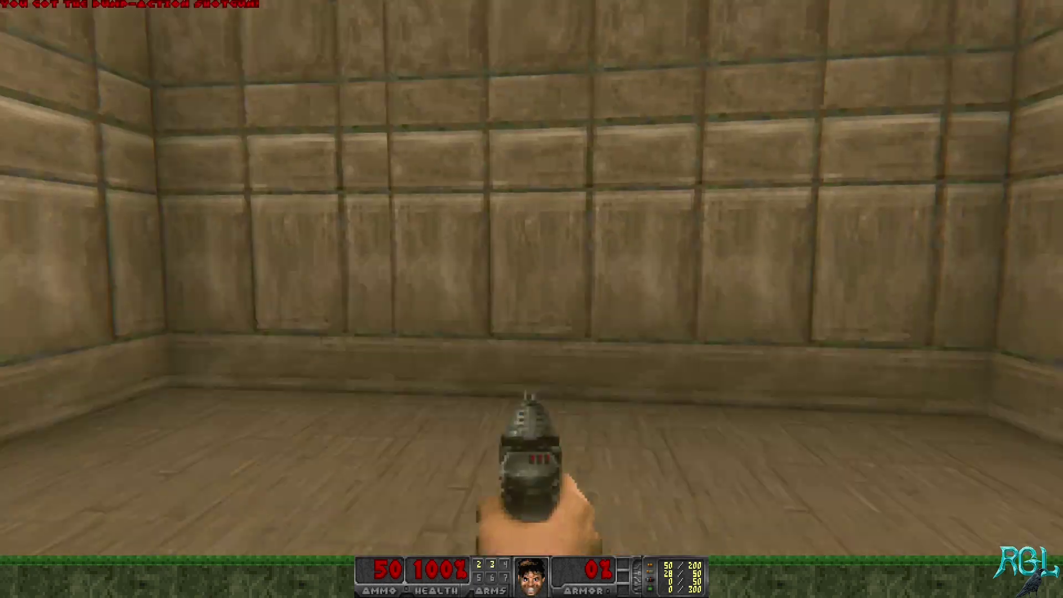
pyautogui.press('e')
pyautogui.press('s')
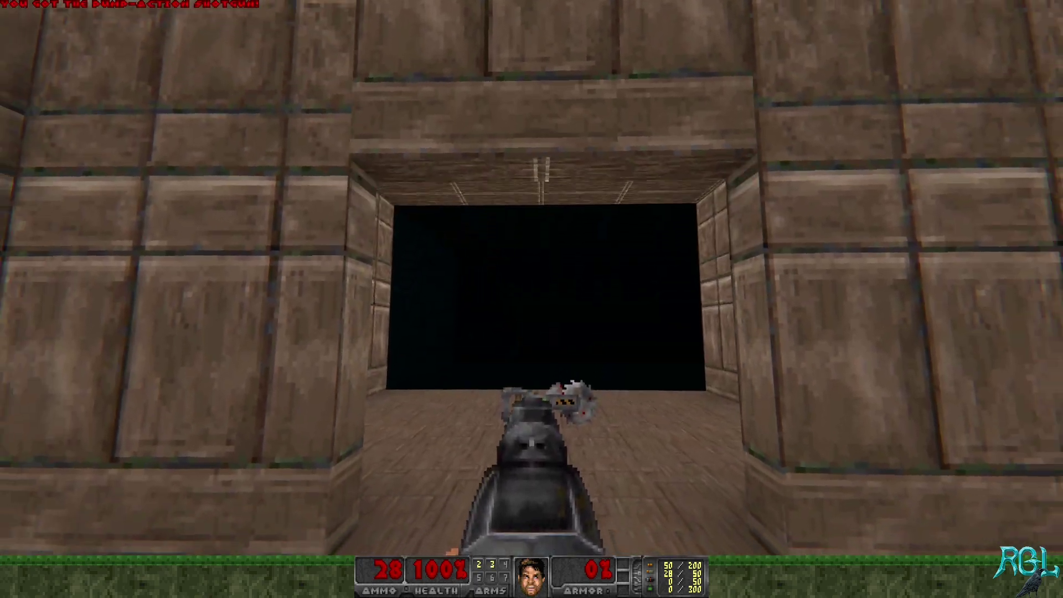
pyautogui.press('w')
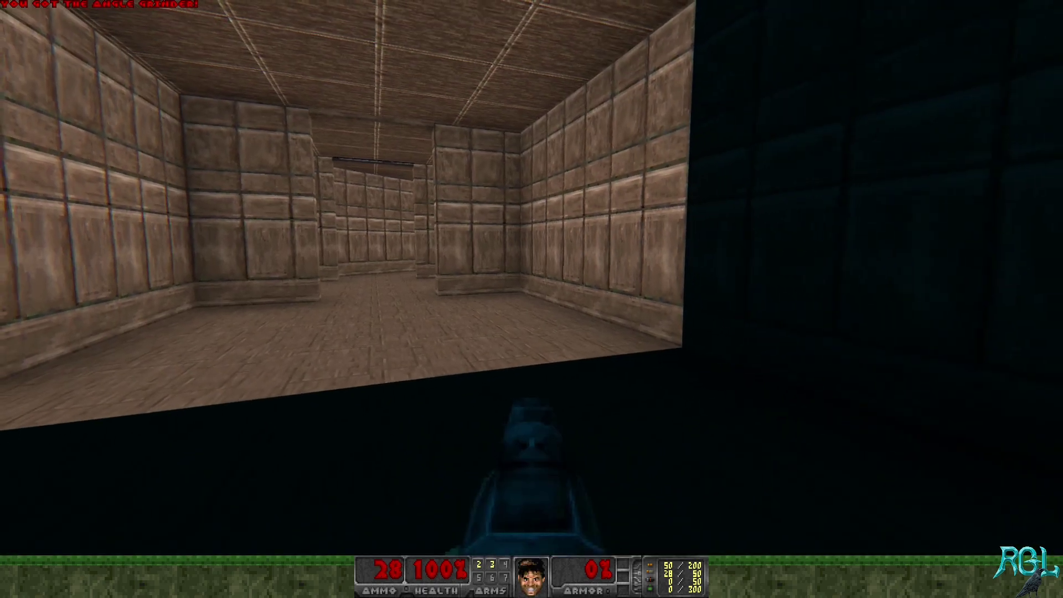
pyautogui.press('w')
pyautogui.press('w')
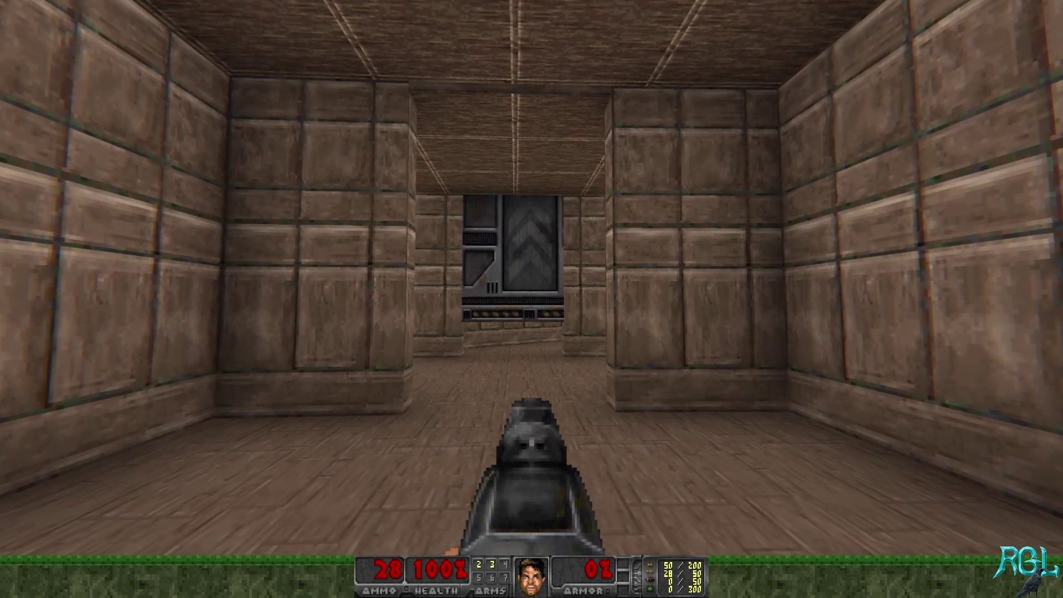